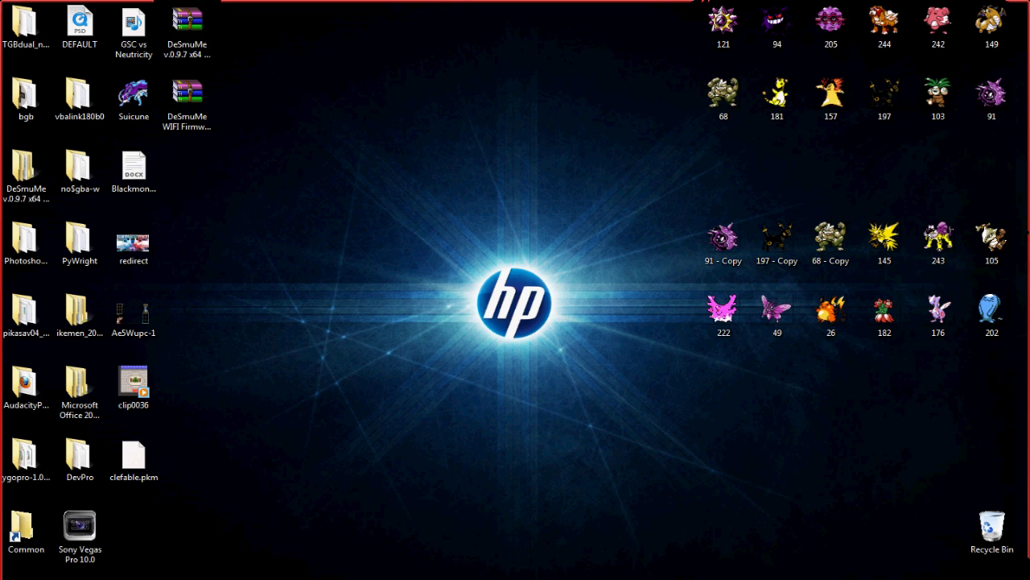
Move the two DeSmuMe archives from the icon columns to the empty middle area of the desktop
left_click_drag(187, 24, 403, 173)
left_click_drag(186, 97, 403, 245)
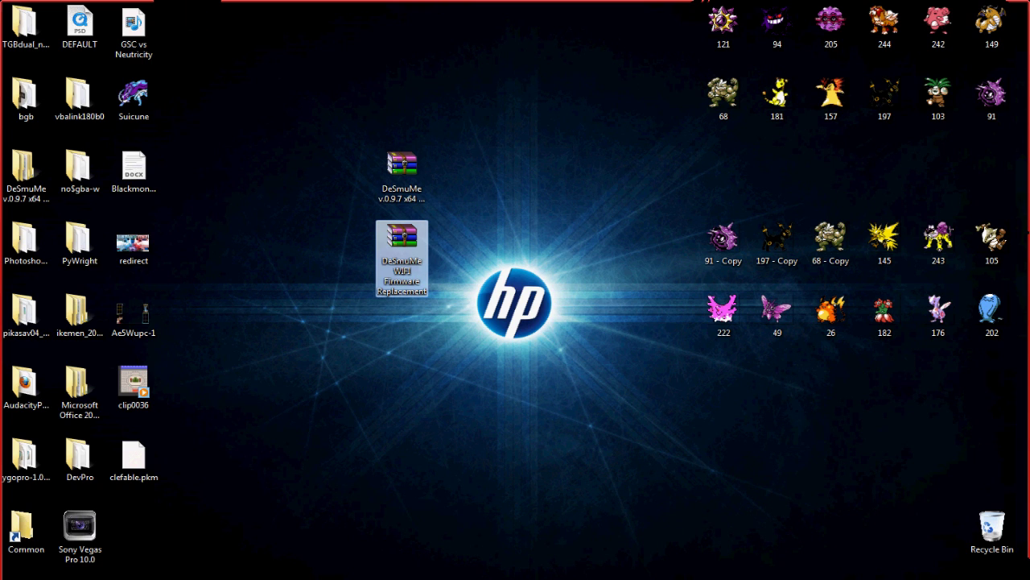
Try to extract the DeSmuMe v.0.9.7 x64 WIFI Capable WinPcap v.4.1.2 archive into its own folder, cancelling the file replacement
left_click(402, 173)
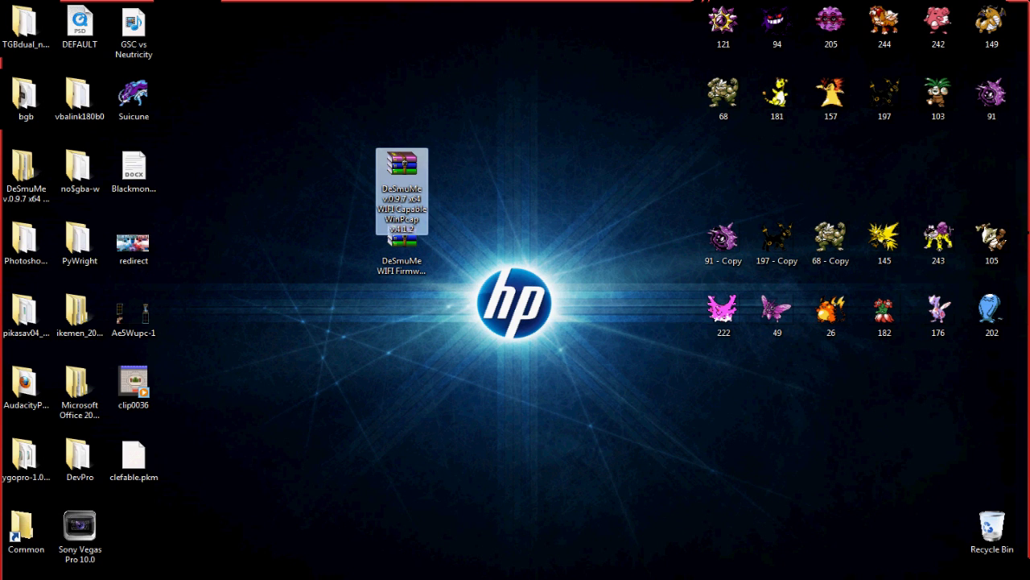
right_click(404, 172)
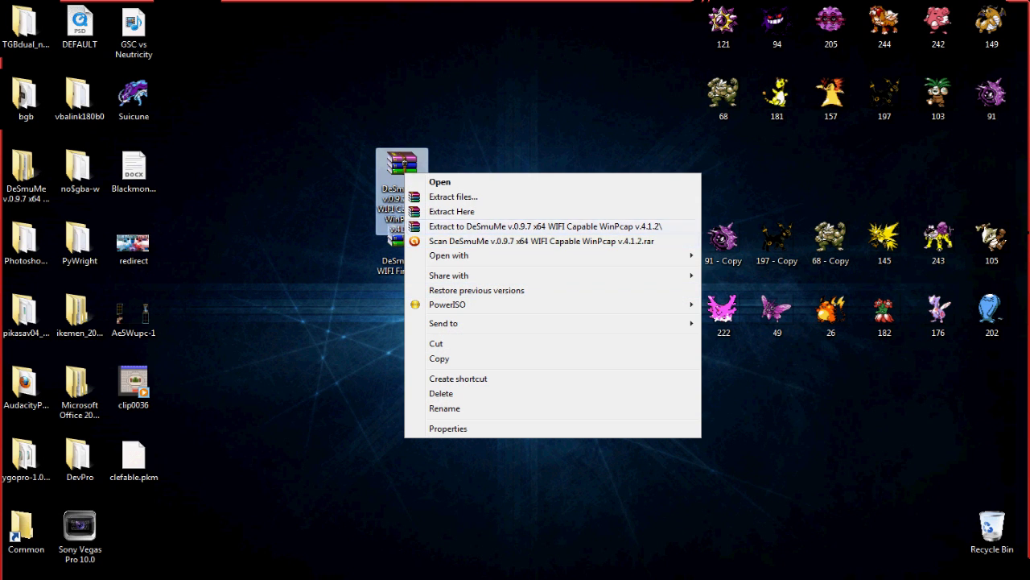
left_click(545, 227)
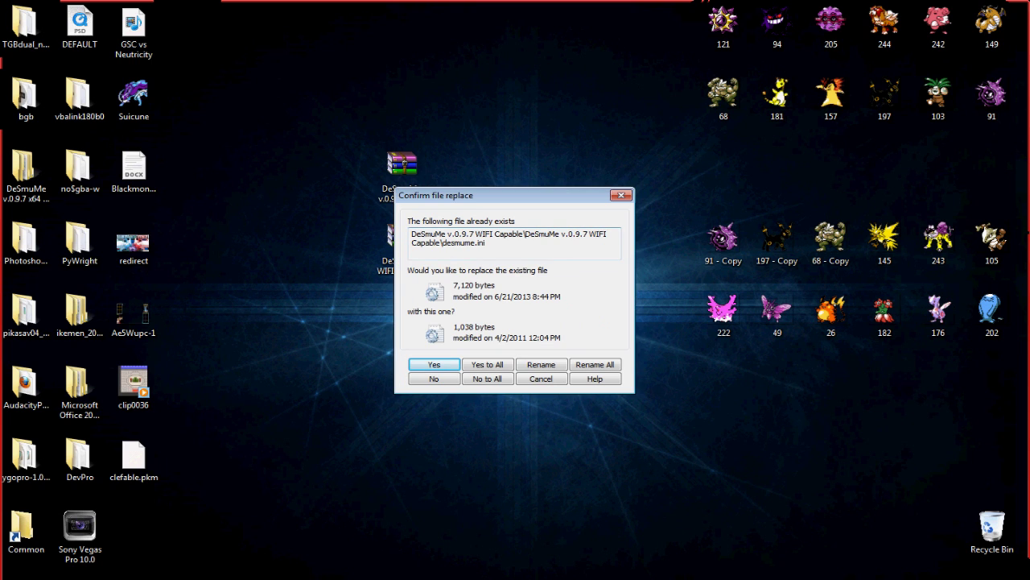
left_click(621, 195)
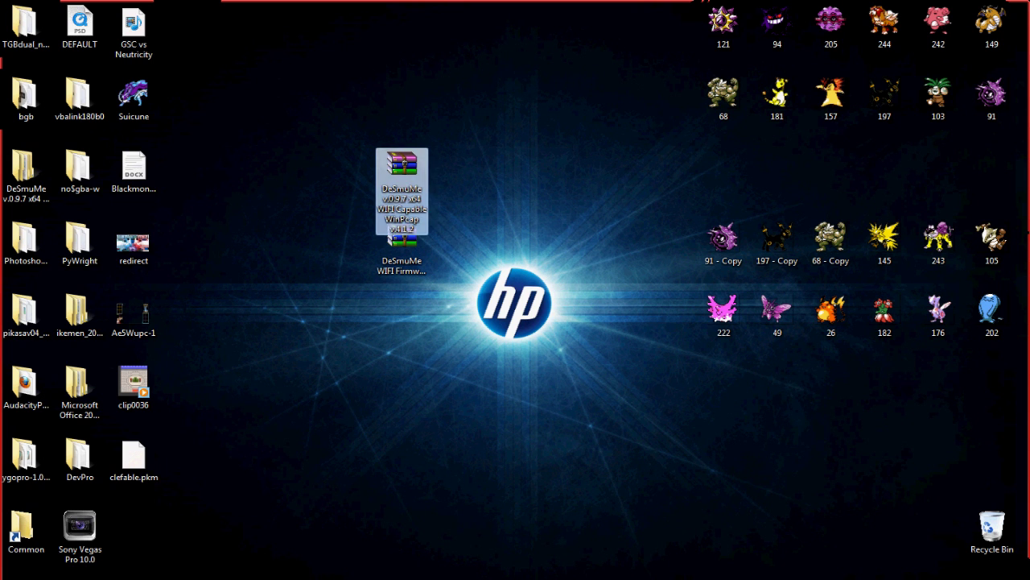
Open the extracted DeSmuMe v.0.9.7 x64 folder and its WIFI Capable subfolder, and select the WinPcap_4_1_2 application
left_click(24, 169)
double_click(24, 169)
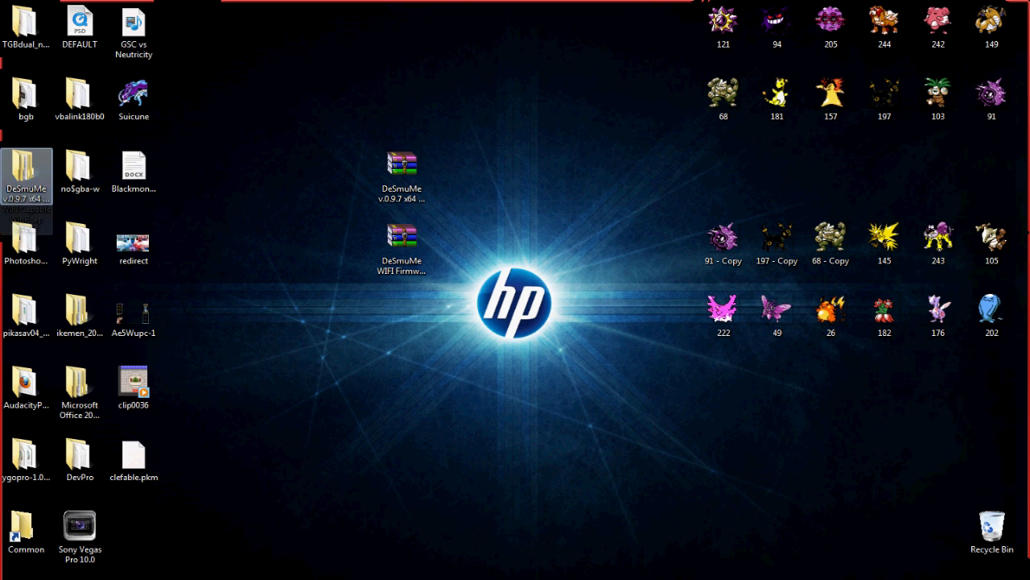
left_click_drag(628, 211, 531, 134)
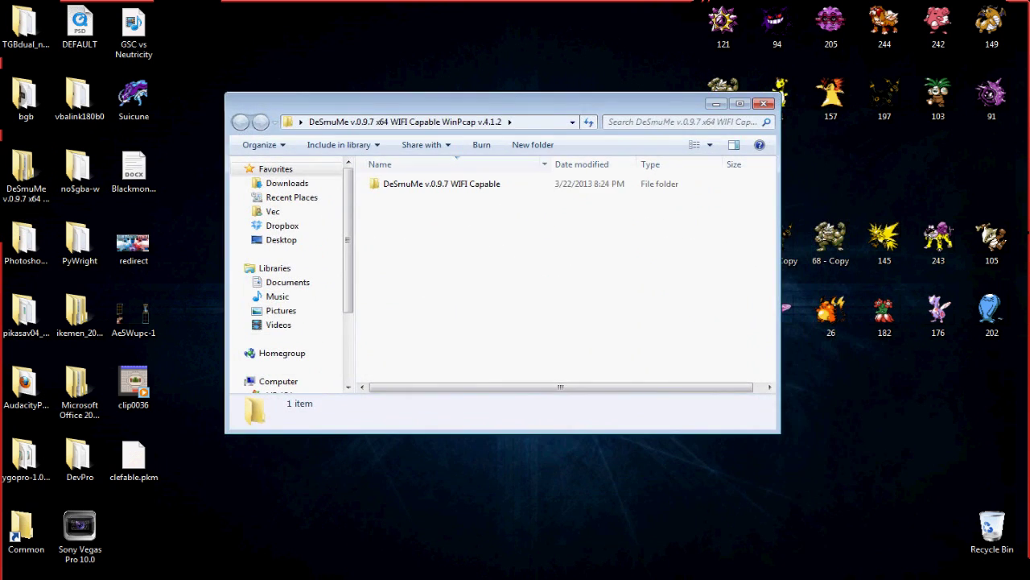
double_click(441, 184)
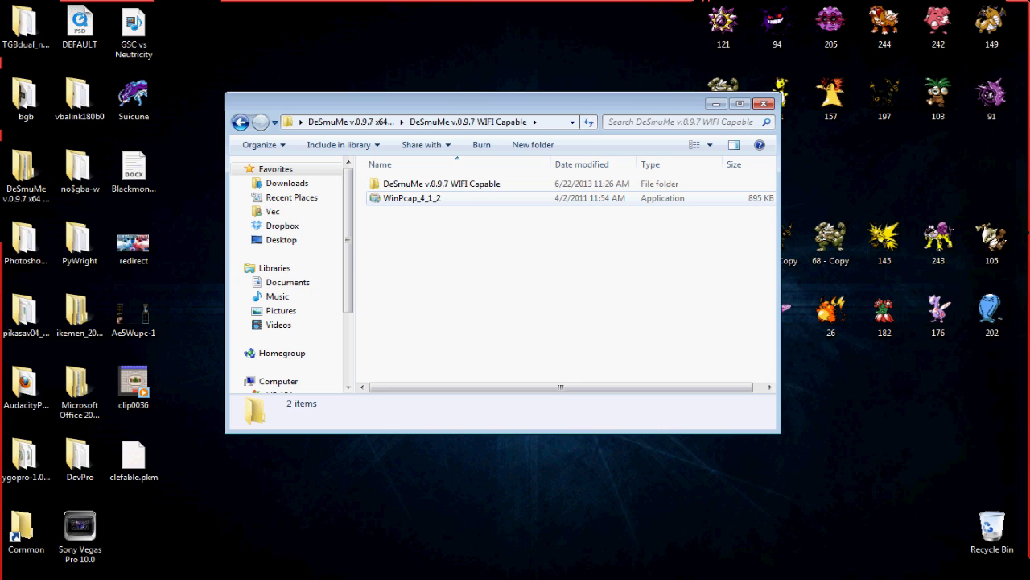
left_click(411, 198)
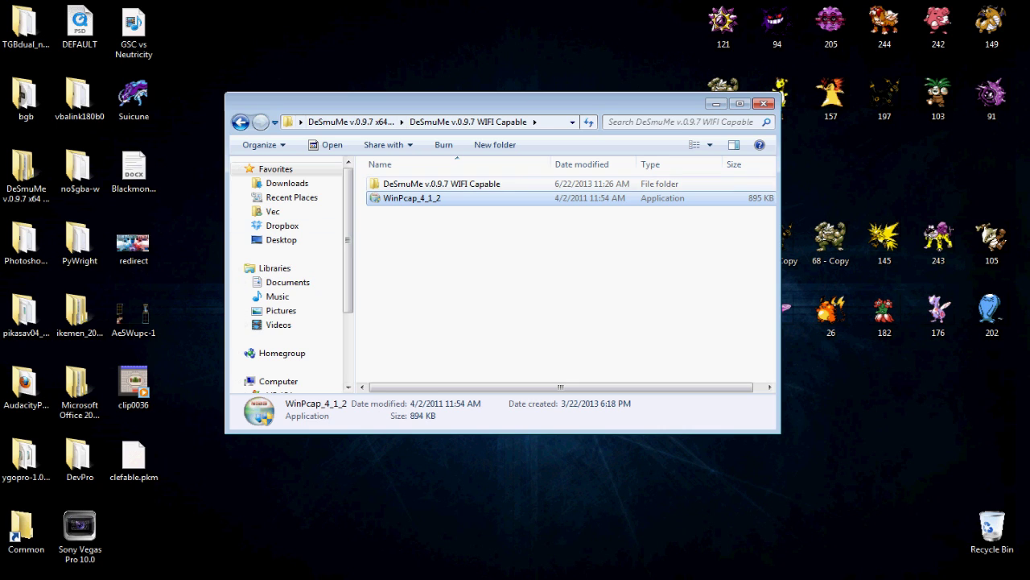
Open the inner DeSmuMe v.0.9.7 WIFI Capable folder and launch DeSmuME_v.0.9.7_x64_release_wifi, moving its main window closer to the screen center
key("Up")
key("Return")
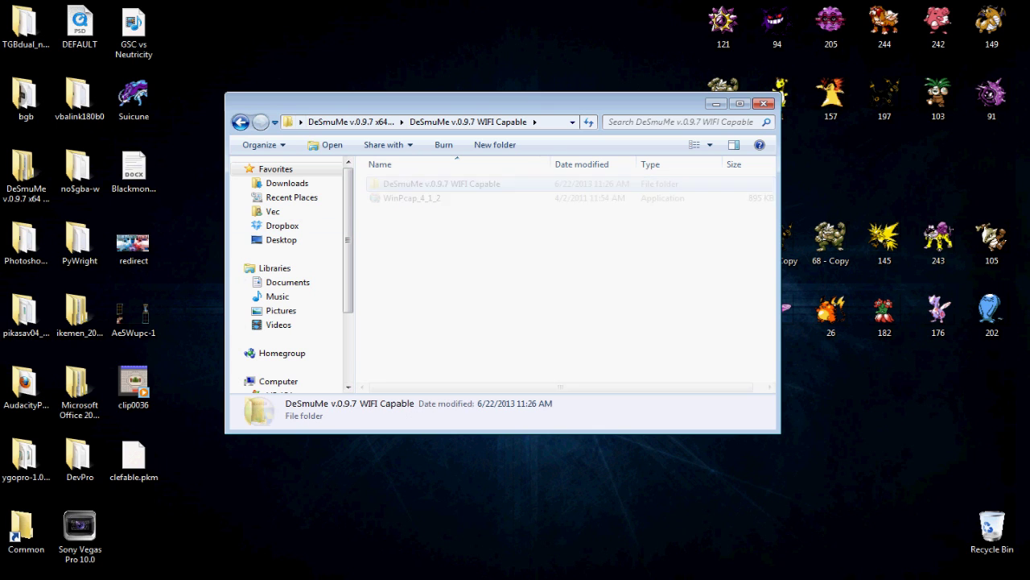
left_click(447, 310)
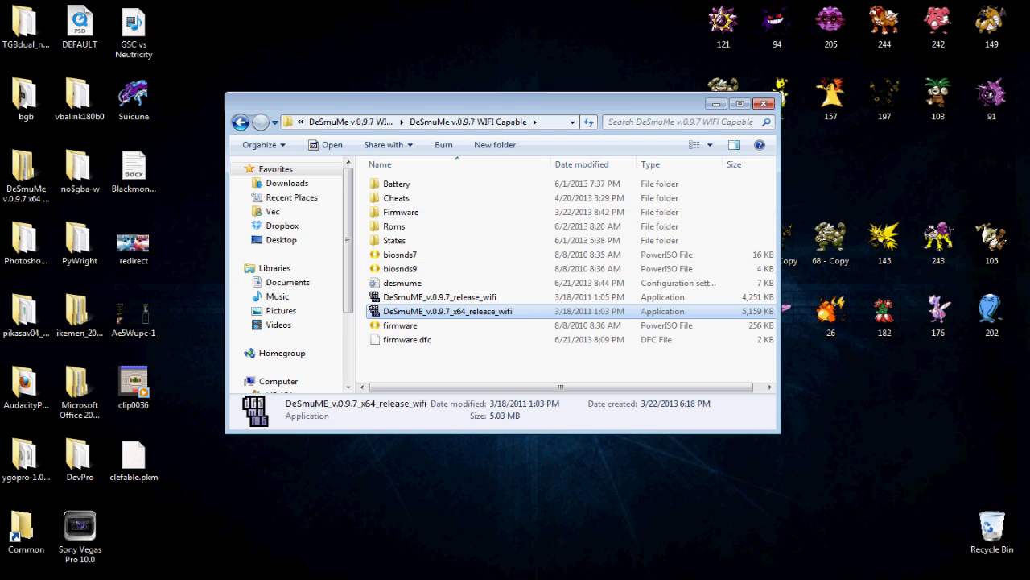
key("Return")
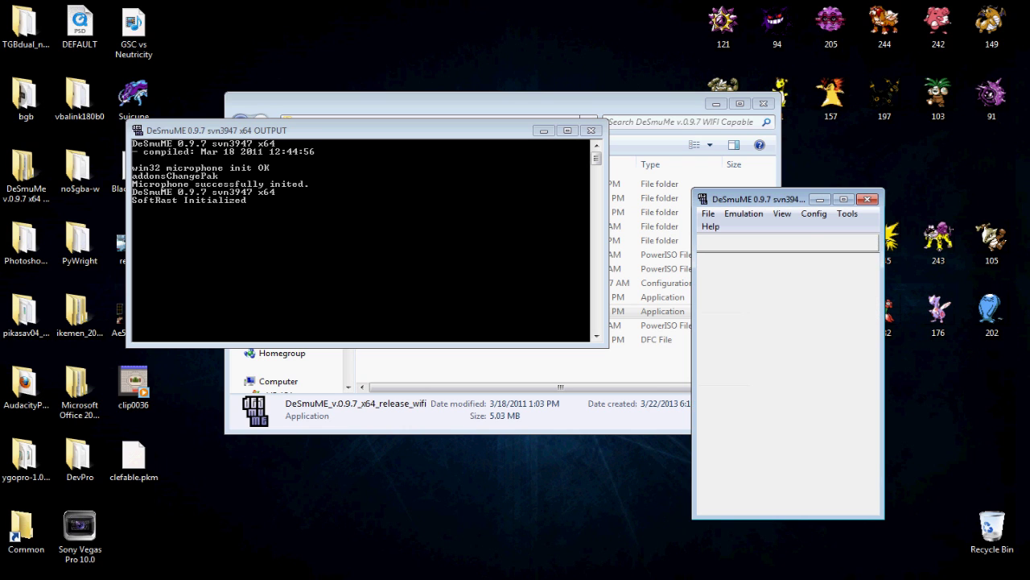
left_click_drag(765, 199, 487, 136)
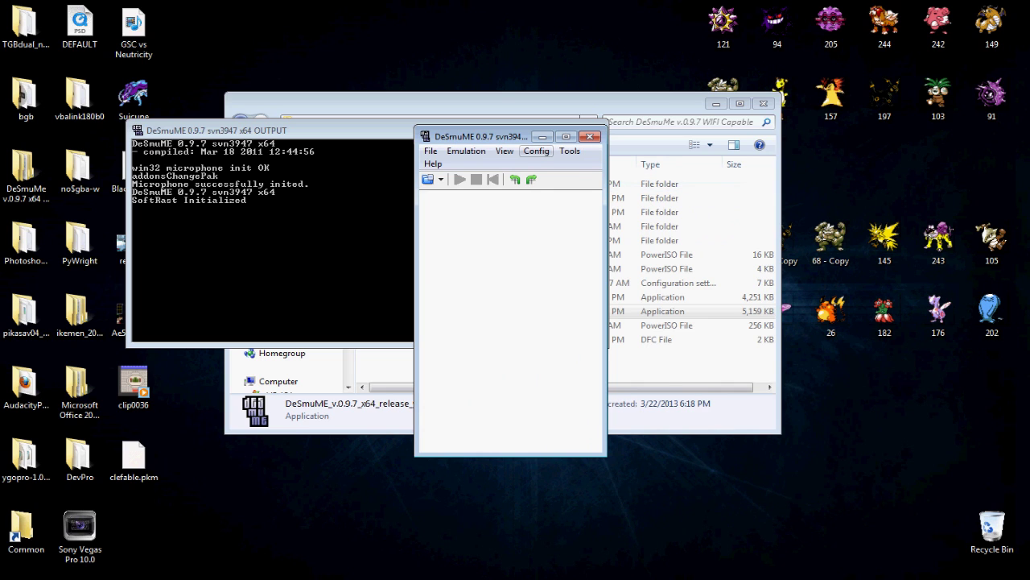
Choose Realtek RTL8101E Family PCI-E FE NIC as the bridge network adapter in the emulator's Wifi settings and accept them
left_click(536, 150)
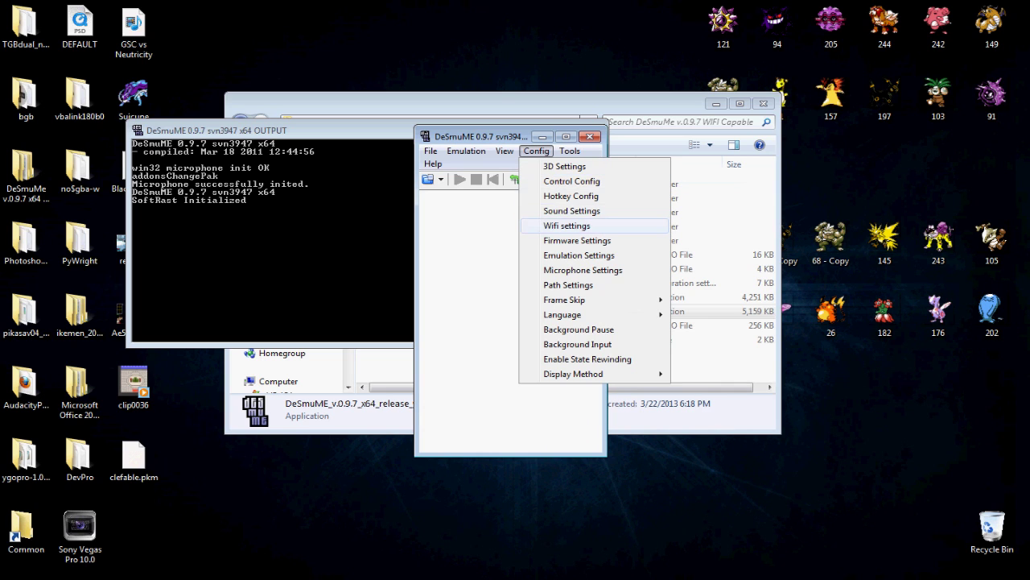
left_click(567, 225)
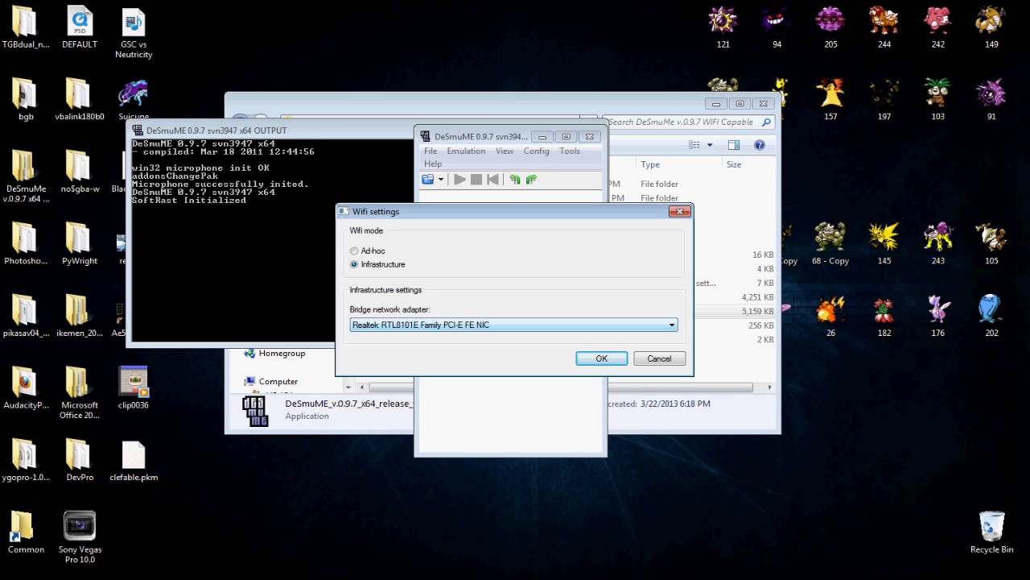
left_click(514, 324)
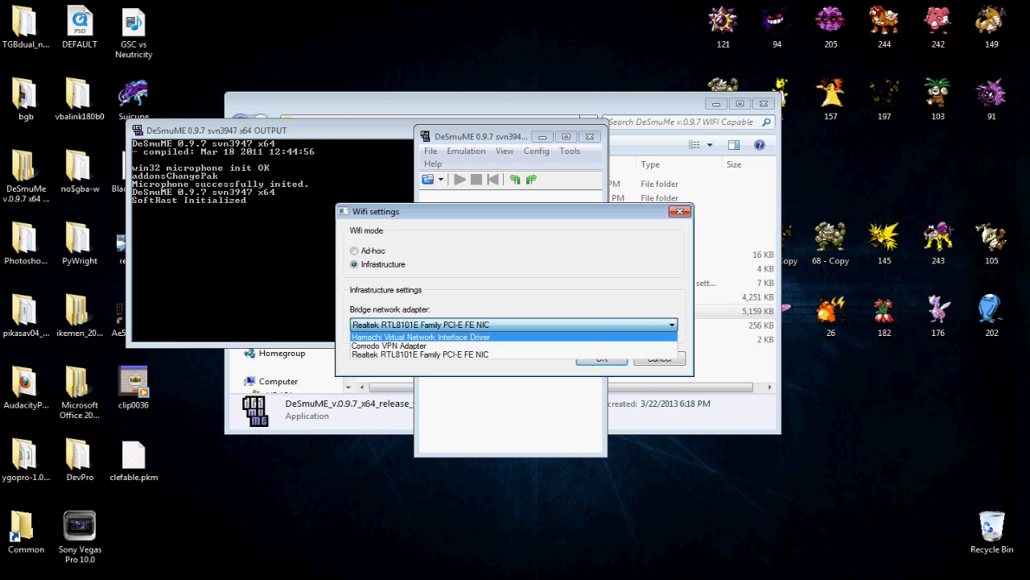
key("Up")
key("Up")
key("Down")
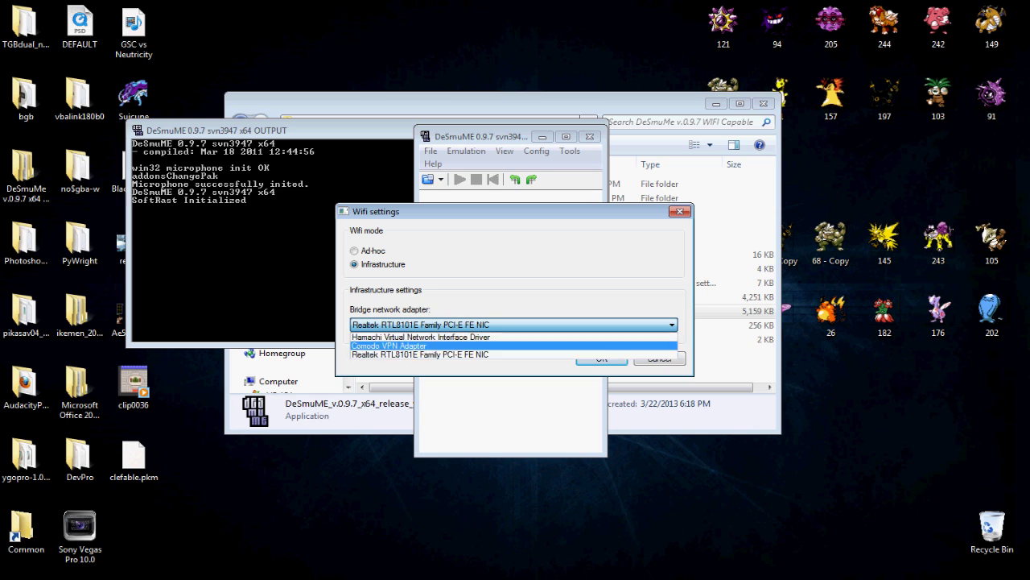
key("Down")
key("Return")
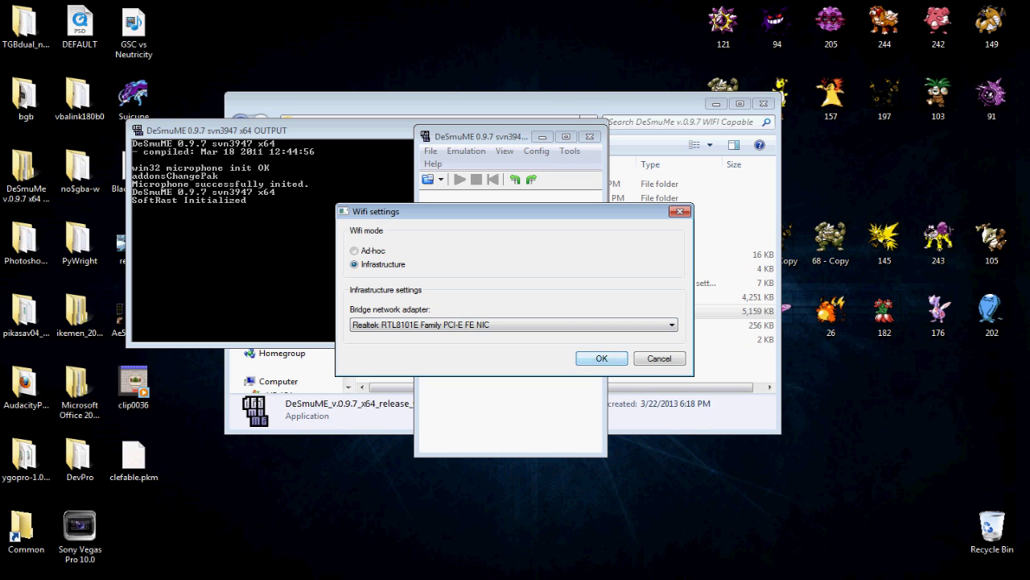
key("Return")
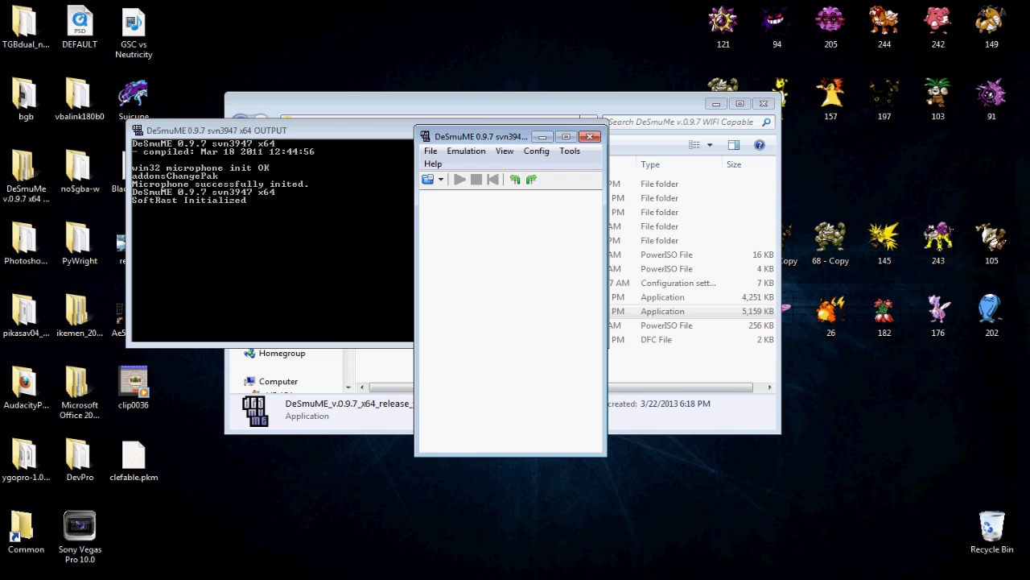
Minimize the emulator's output console and close the DeSmuMe folder window
left_click(322, 130)
left_click(544, 131)
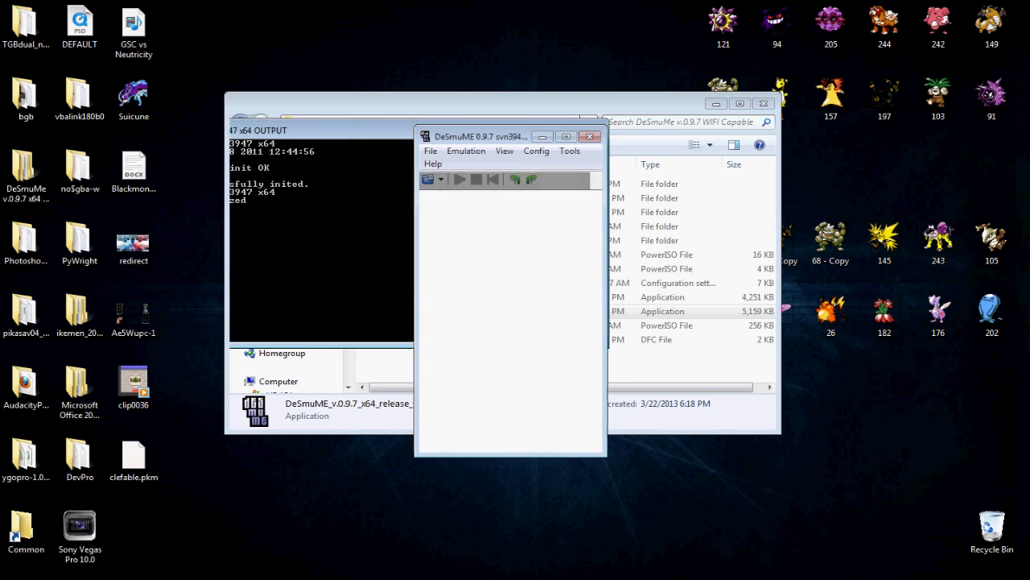
left_click(661, 103)
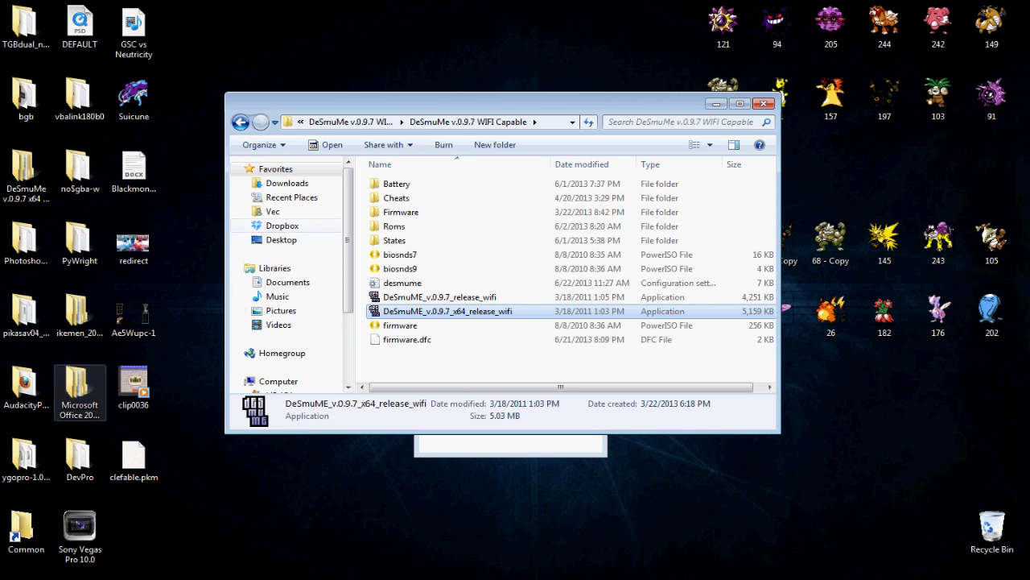
left_click(764, 103)
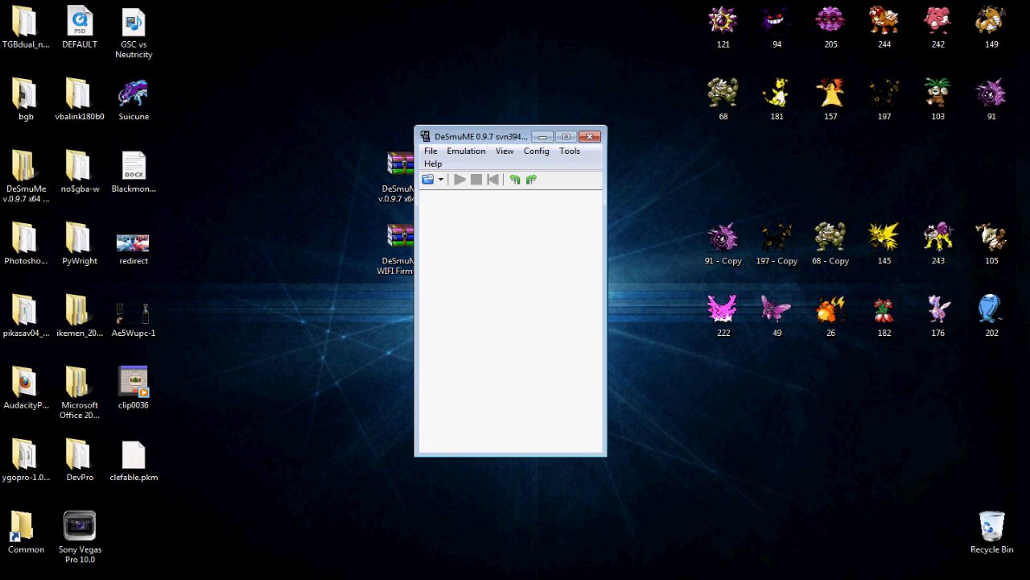
View the contents of the DeSmuMe WIFI Firmware Replacement and DeSmuMe v.0.9.7 x64 archives, closing each one
left_click(396, 246)
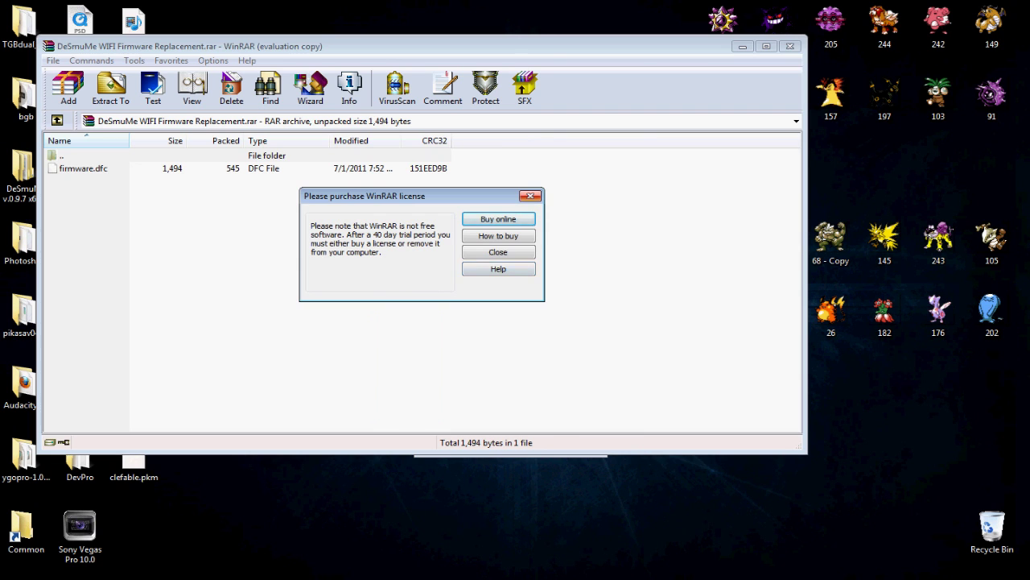
left_click(530, 196)
left_click(791, 45)
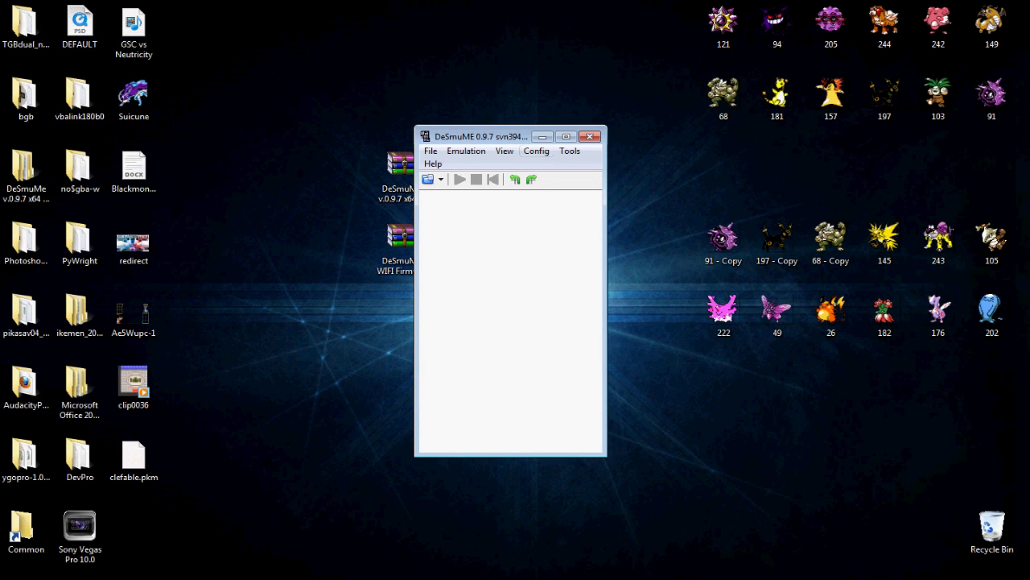
left_click(396, 169)
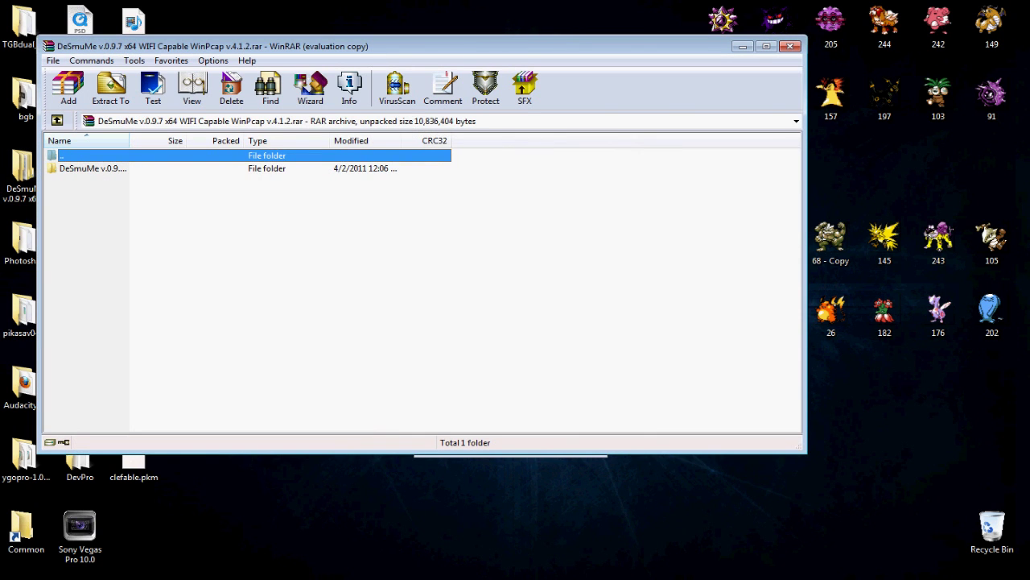
left_click(789, 46)
Browse the extracted DeSmuMe v.0.9.7 x64 folder down to the emulator's files, examine them, and minimize the folder window
left_click(26, 173)
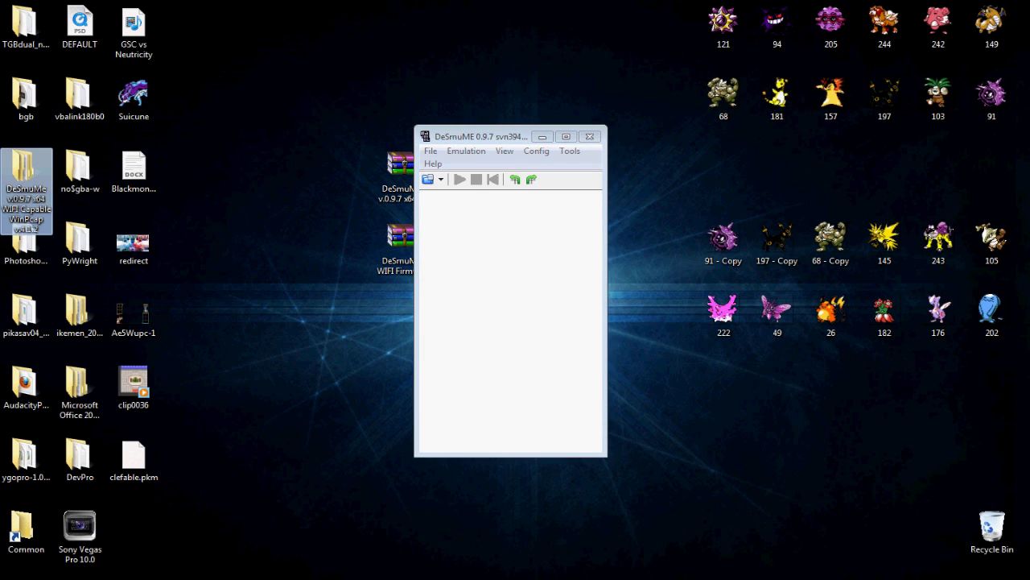
key("Return")
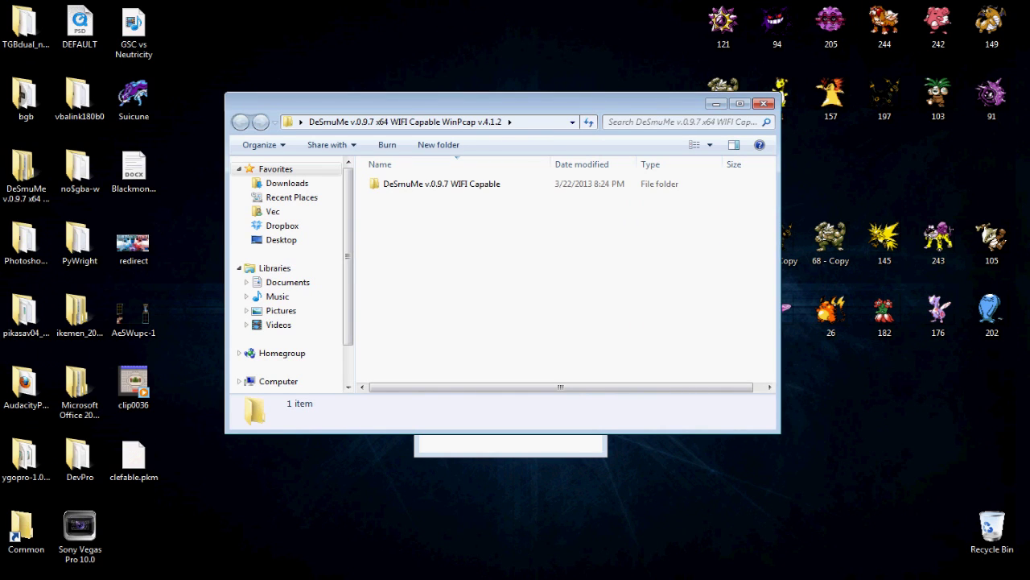
double_click(441, 183)
left_click(441, 184)
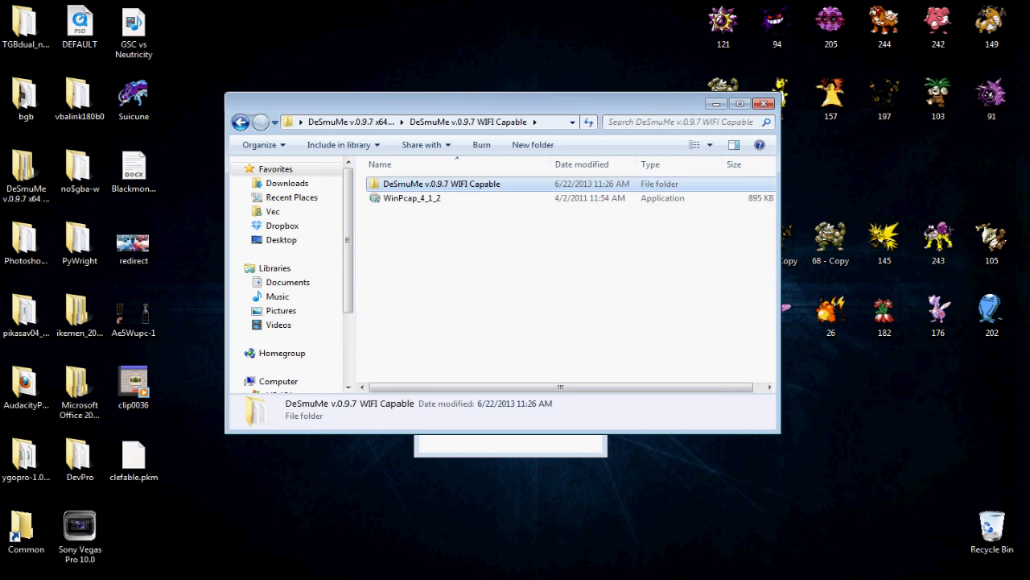
key("Return")
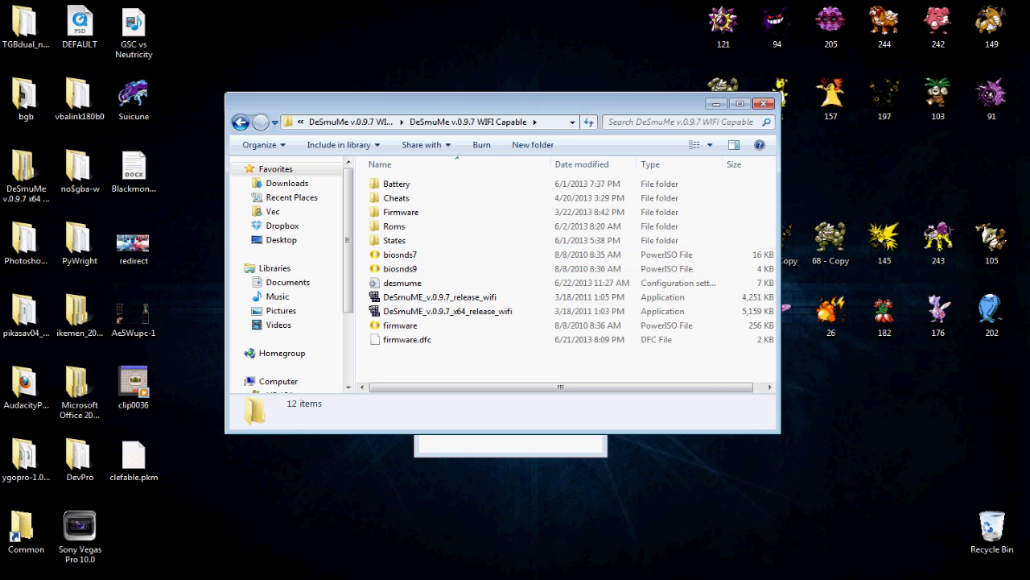
left_click(715, 104)
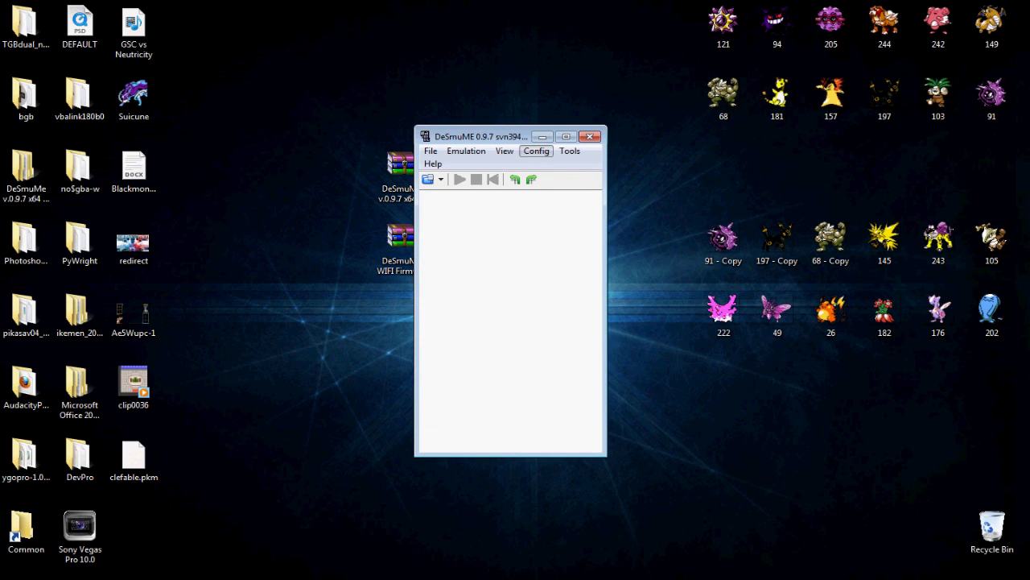
left_click(537, 151)
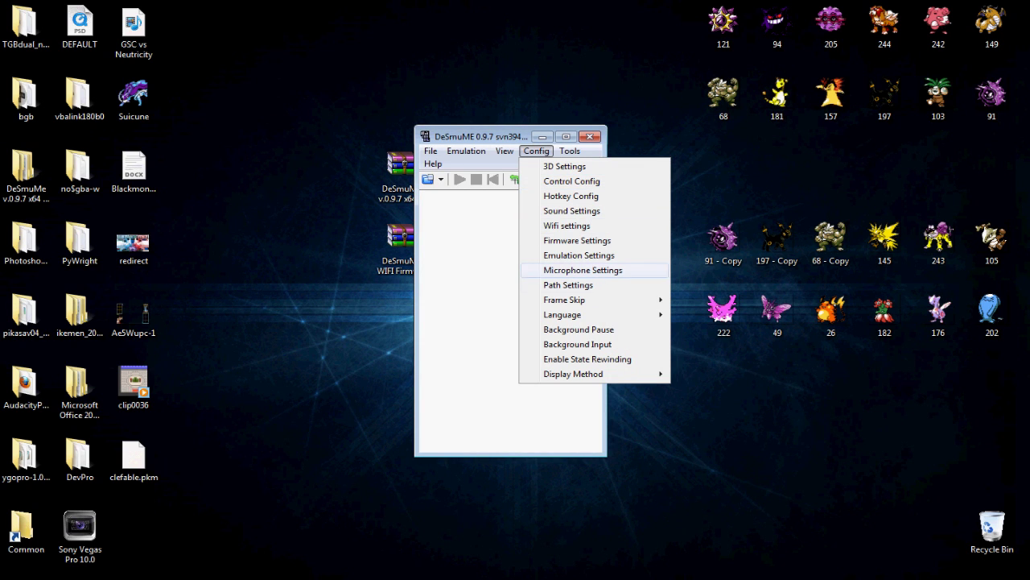
left_click(577, 240)
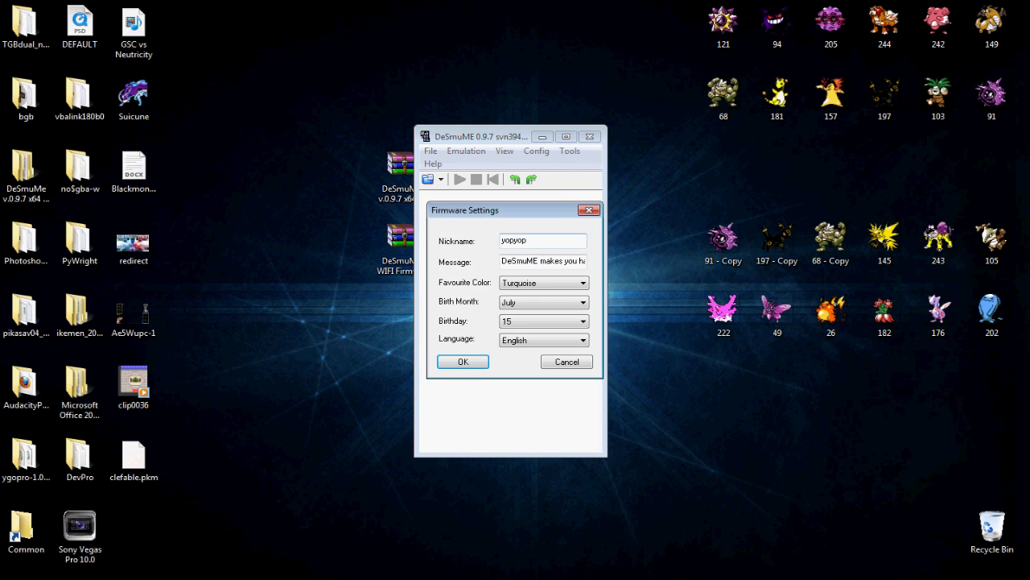
left_click(588, 210)
Review the external BIOS and firmware image settings, browse the WIFI Capable folder for the ARM9 BIOS image, and cancel without changes
left_click(536, 151)
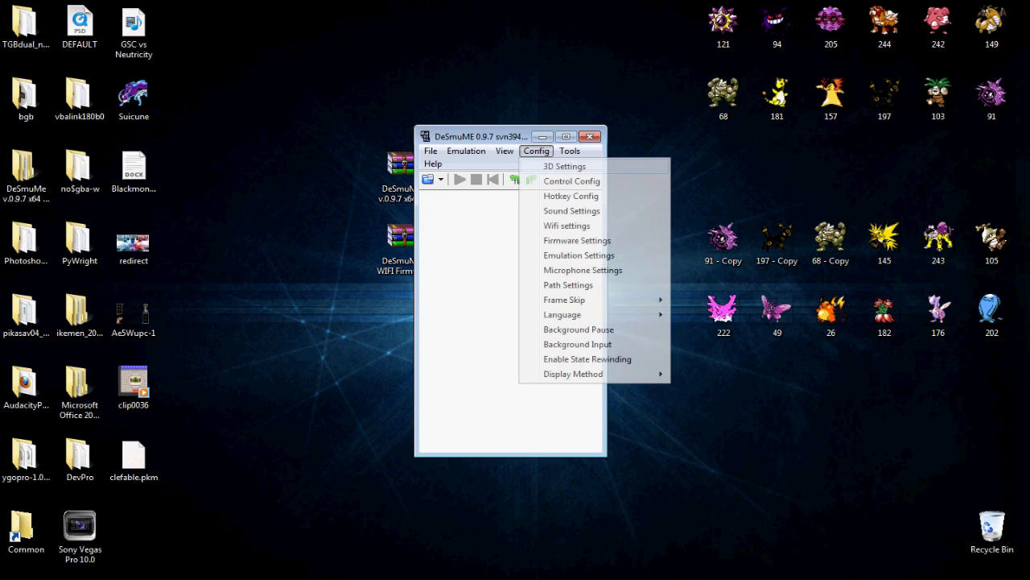
left_click(579, 255)
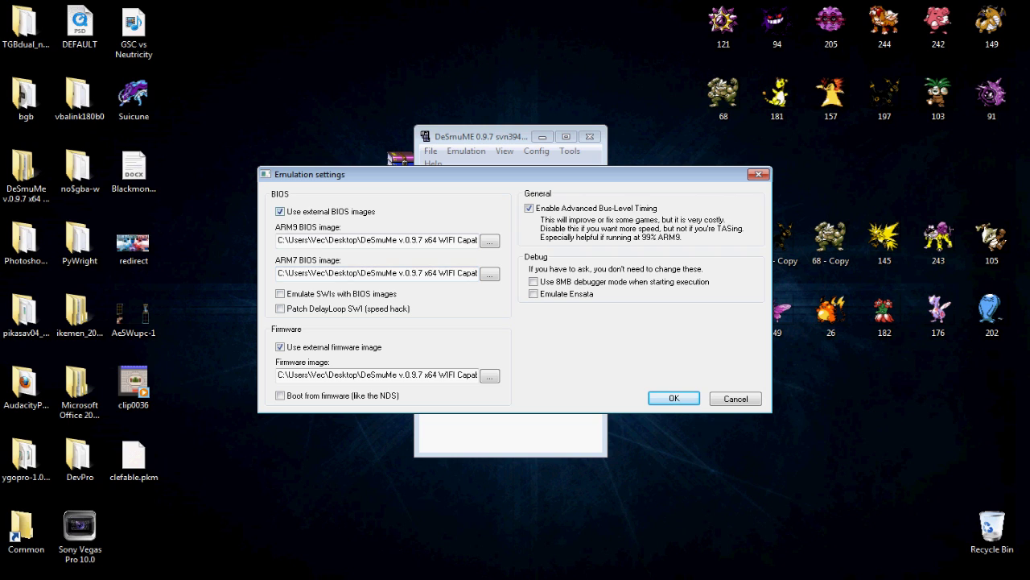
left_click(490, 240)
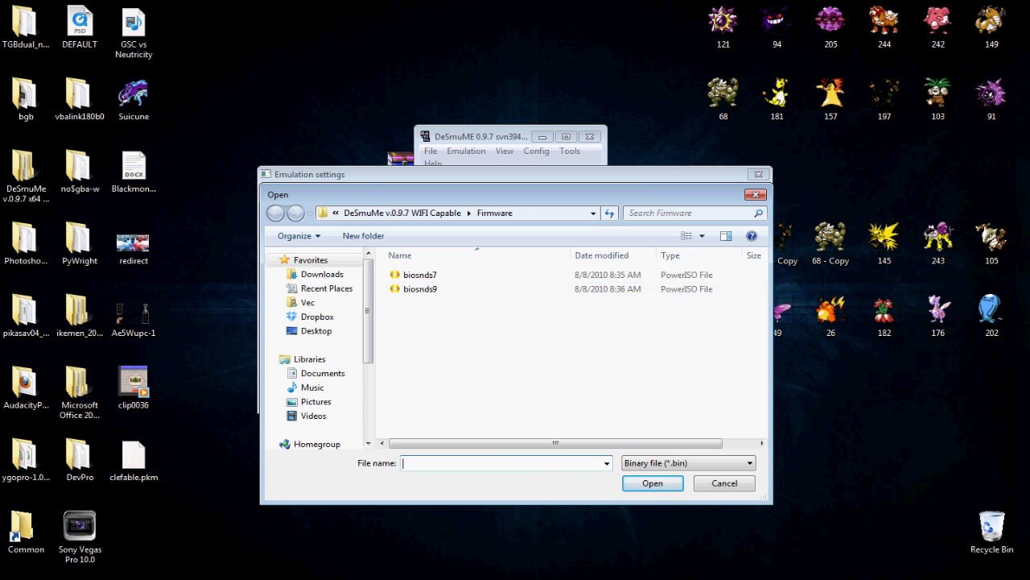
left_click_drag(515, 194, 716, 177)
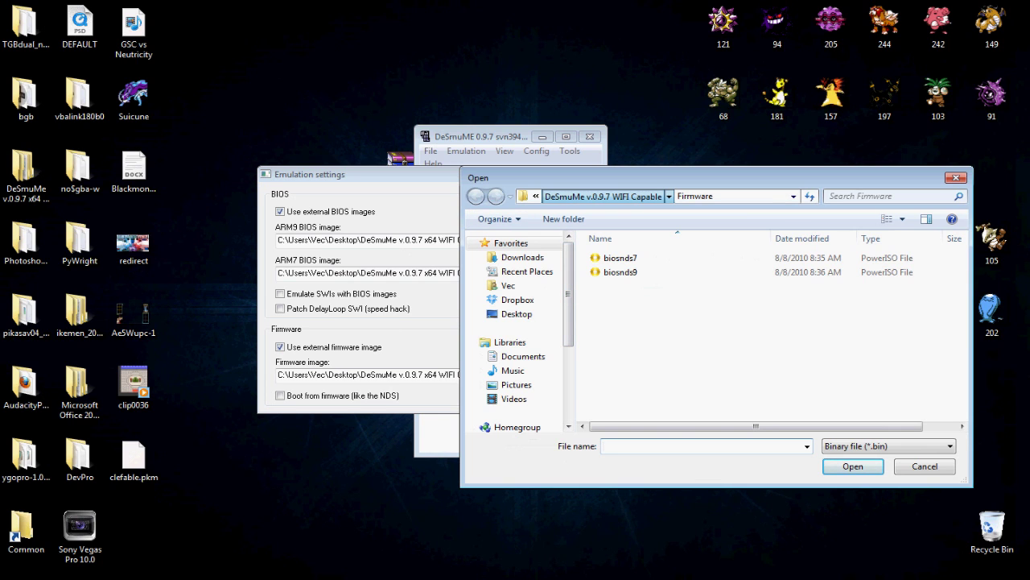
left_click(604, 196)
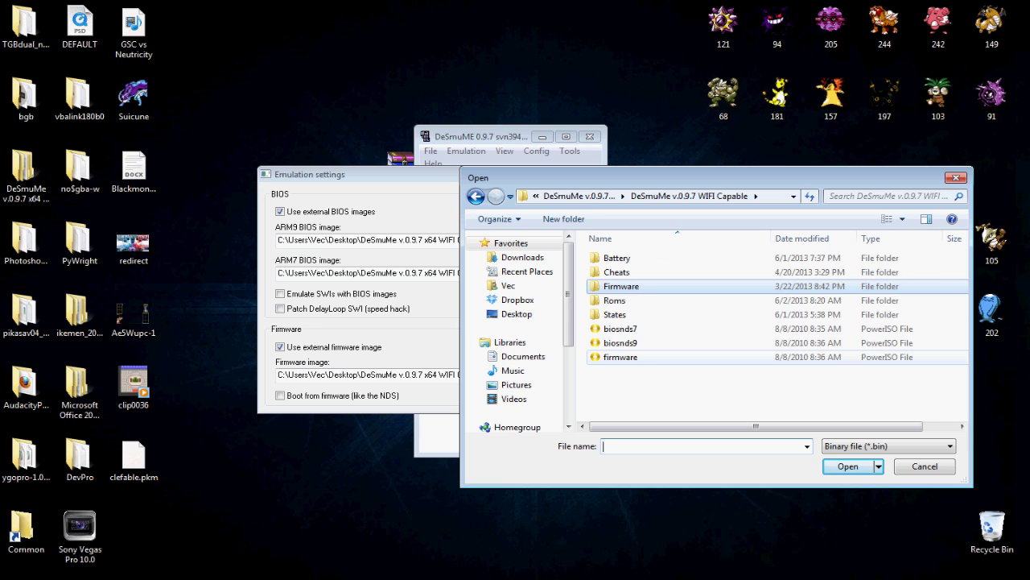
key("Escape")
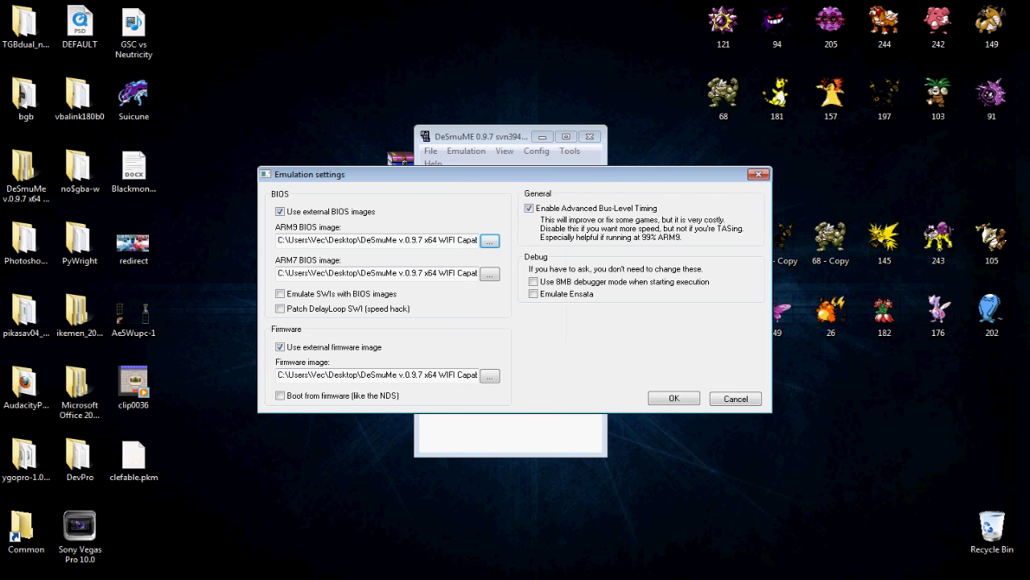
key("Escape")
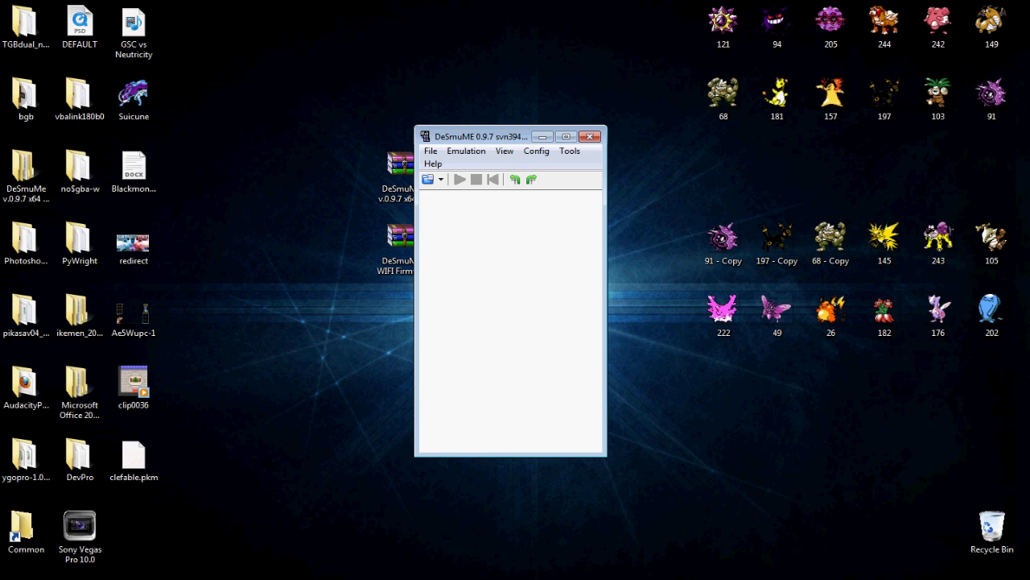
Check the bridge network adapter choices in the Wifi settings, keeping Realtek RTL8101E Family PCI-E FE NIC, and close the dialog
left_click(537, 150)
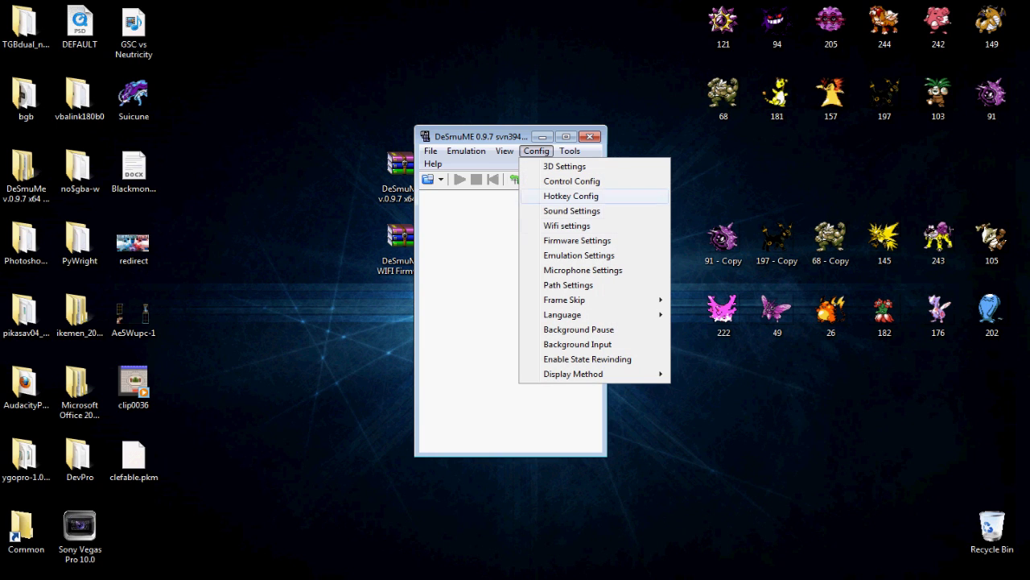
left_click(567, 225)
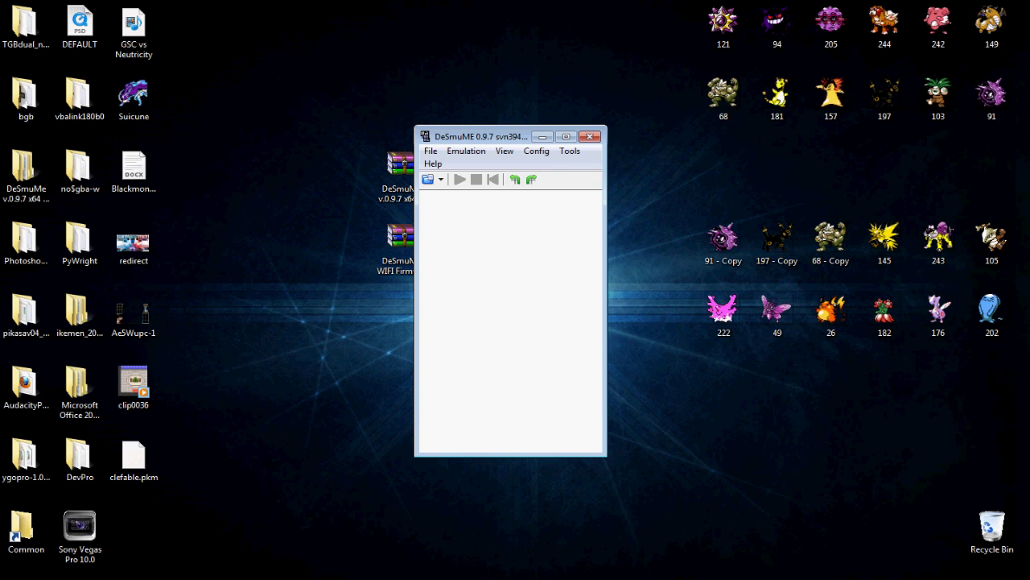
left_click(513, 324)
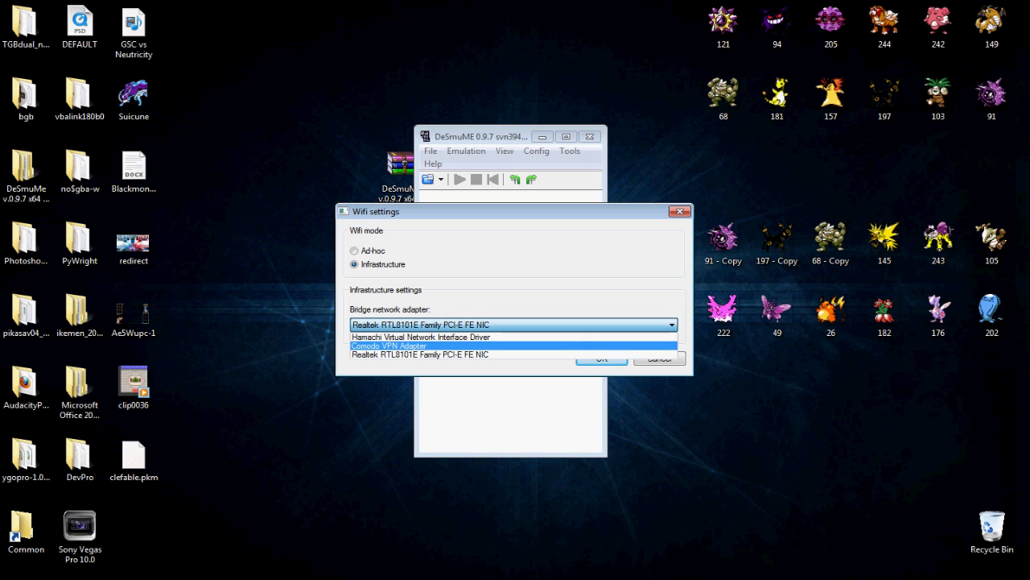
key("Down")
key("Return")
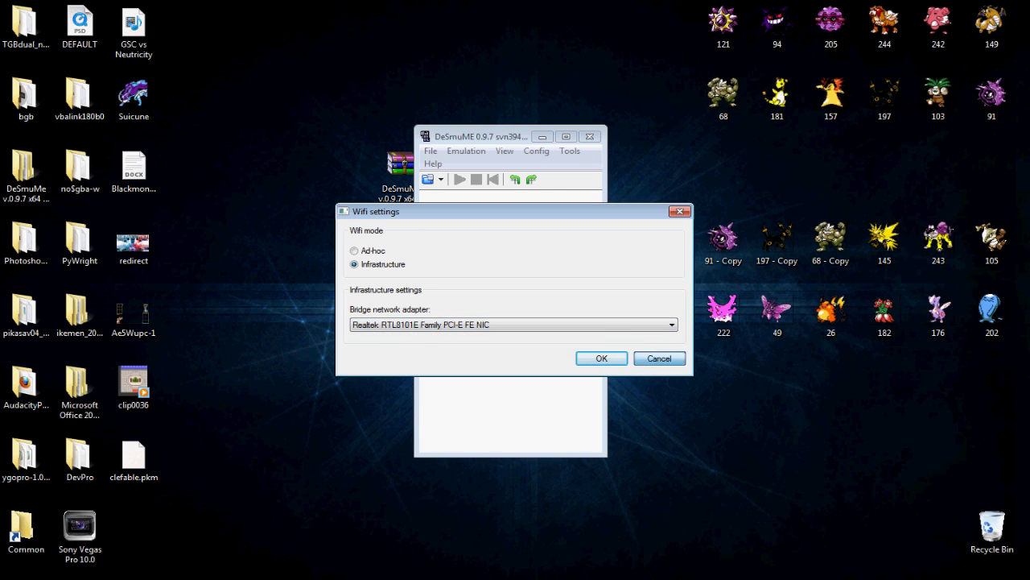
key("Return")
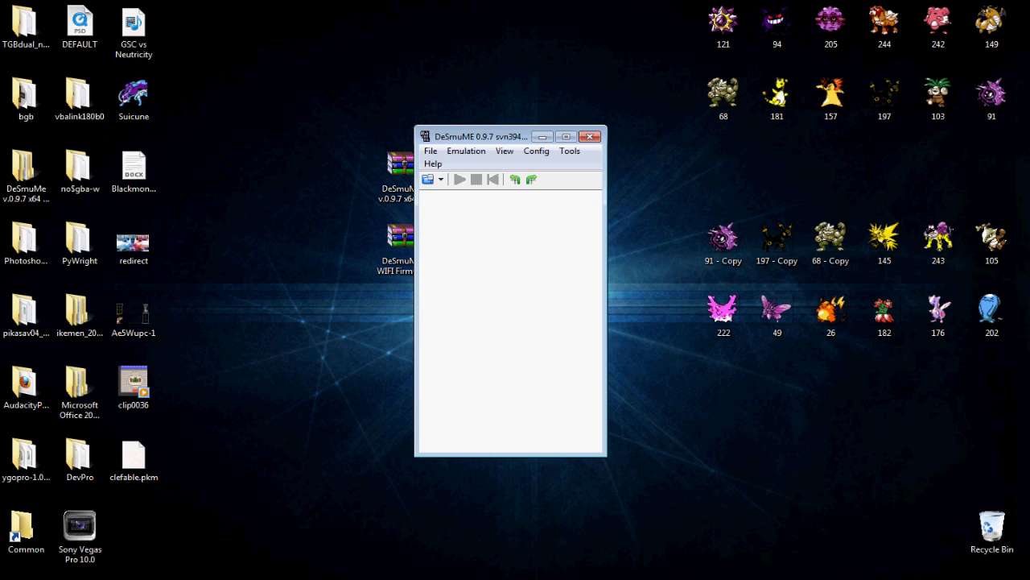
Load the Pokémon Black Version 2 ROM in the emulator
left_click(430, 150)
left_click(776, 315)
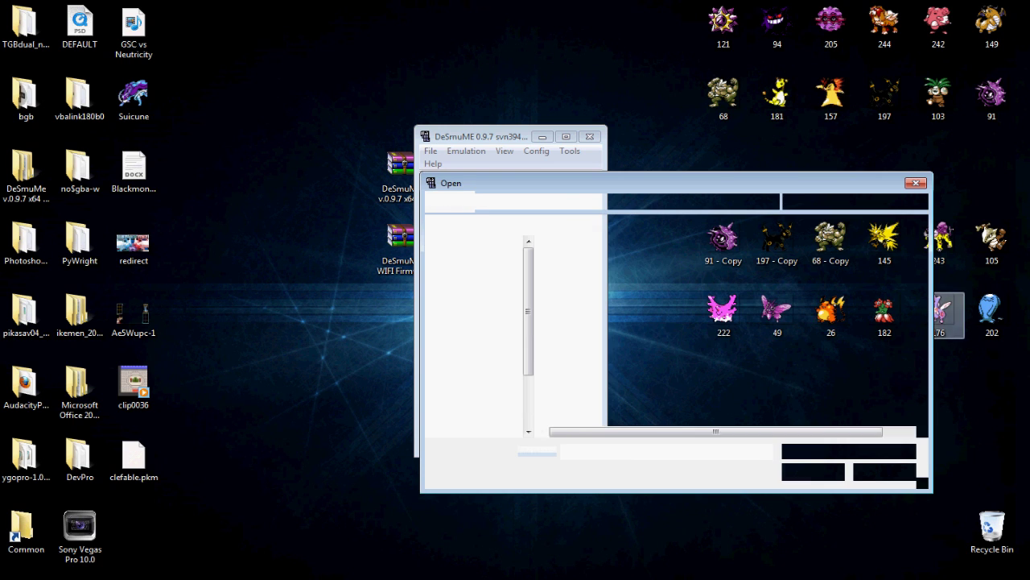
double_click(595, 377)
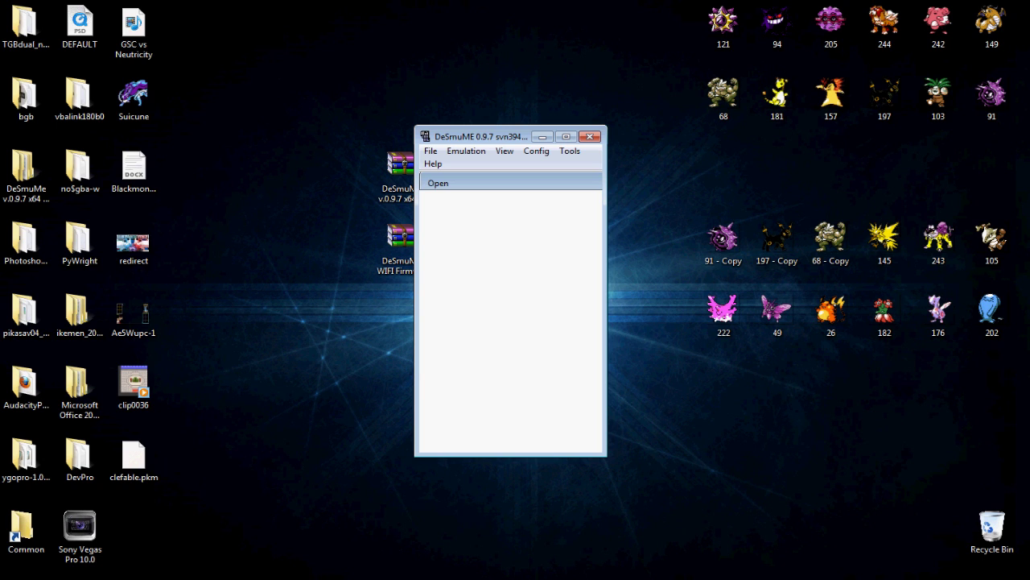
key("Return")
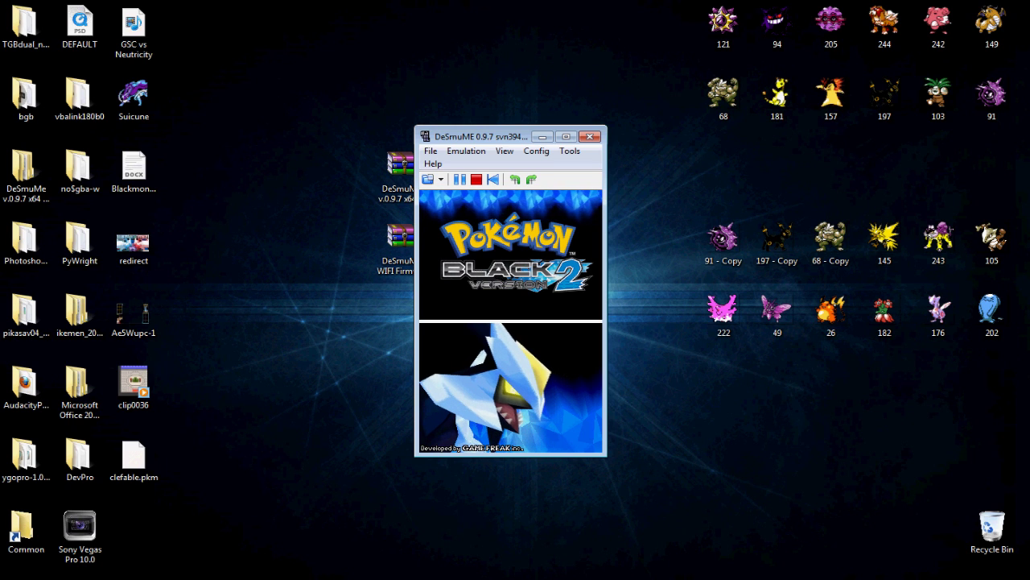
Go past the game's title screen and enter Nintendo WFC Settings from the main menu
key("x")
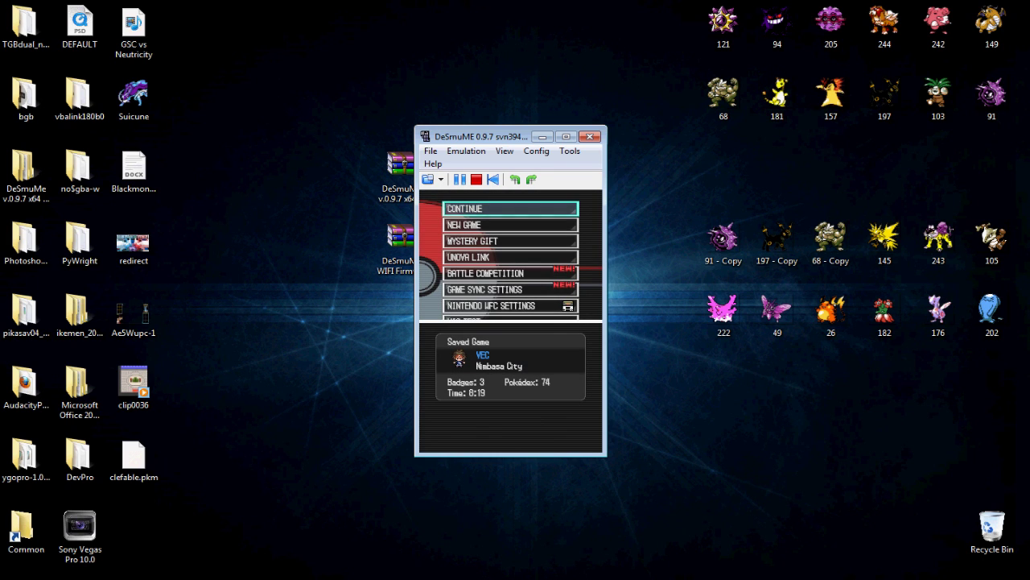
key("Down")
key("Down")
key("Down")
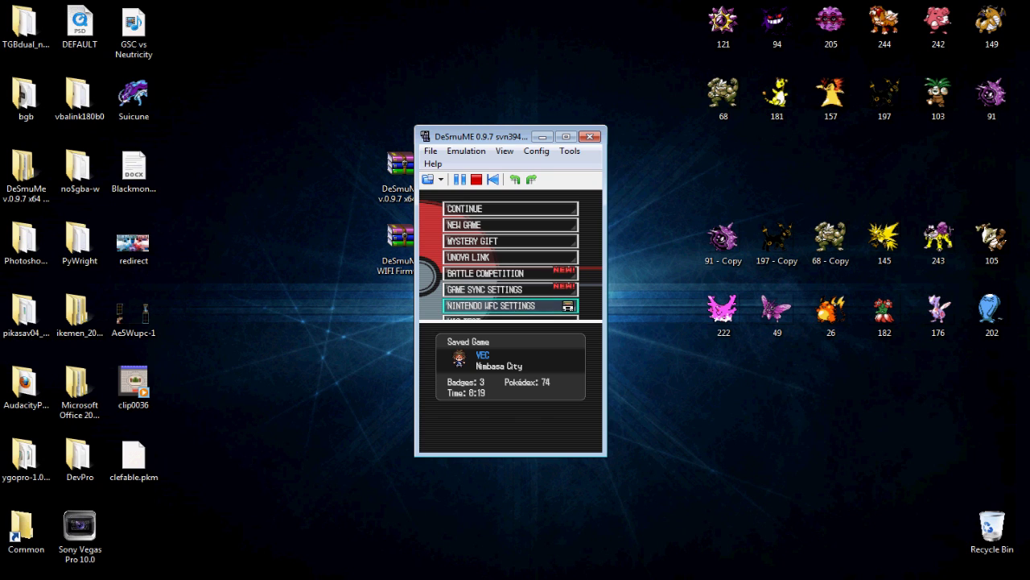
key("x")
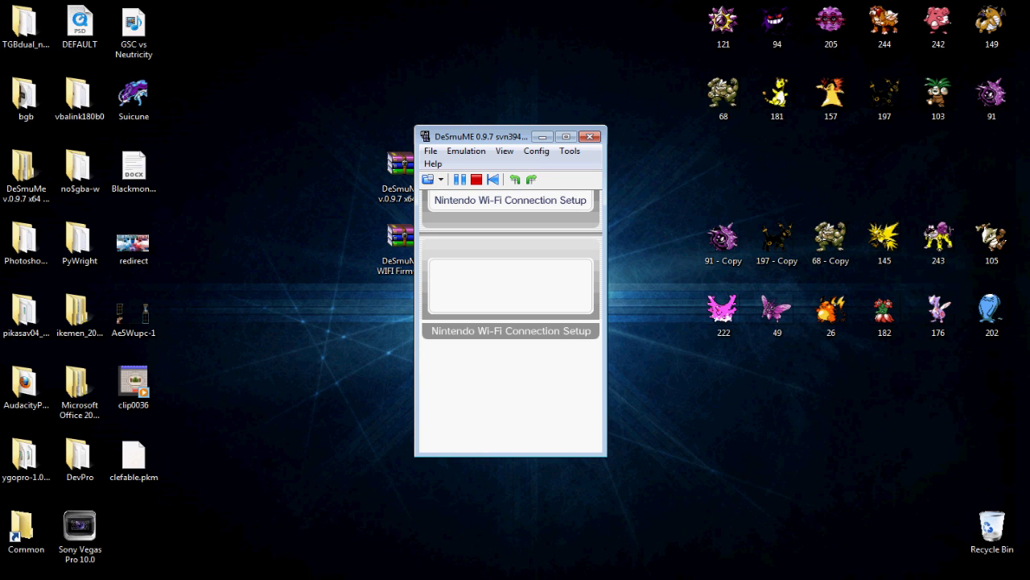
Run the connection test for Connection 1 in Nintendo Wi-Fi Connection Setup and close the emulator
key("x")
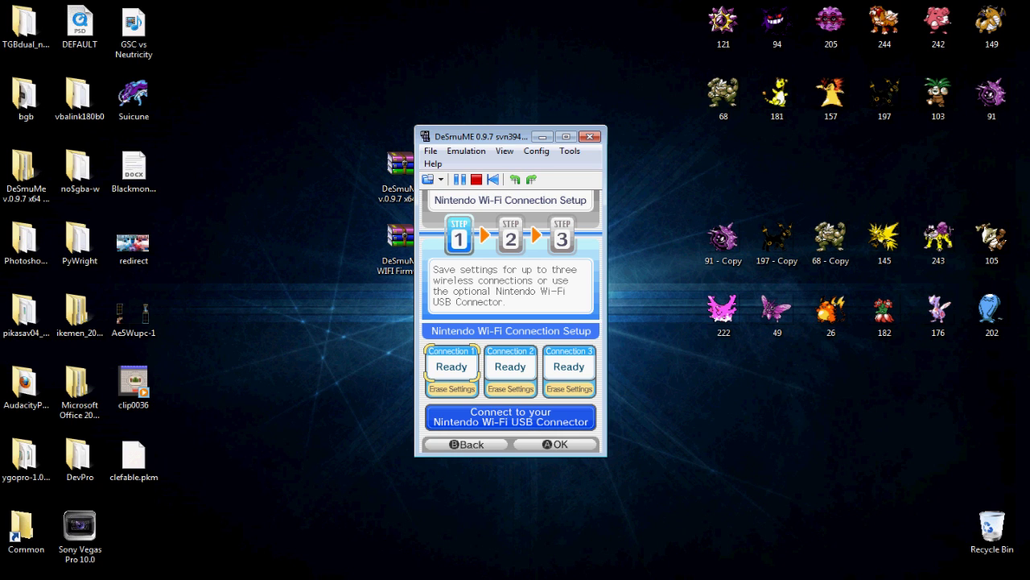
key("x")
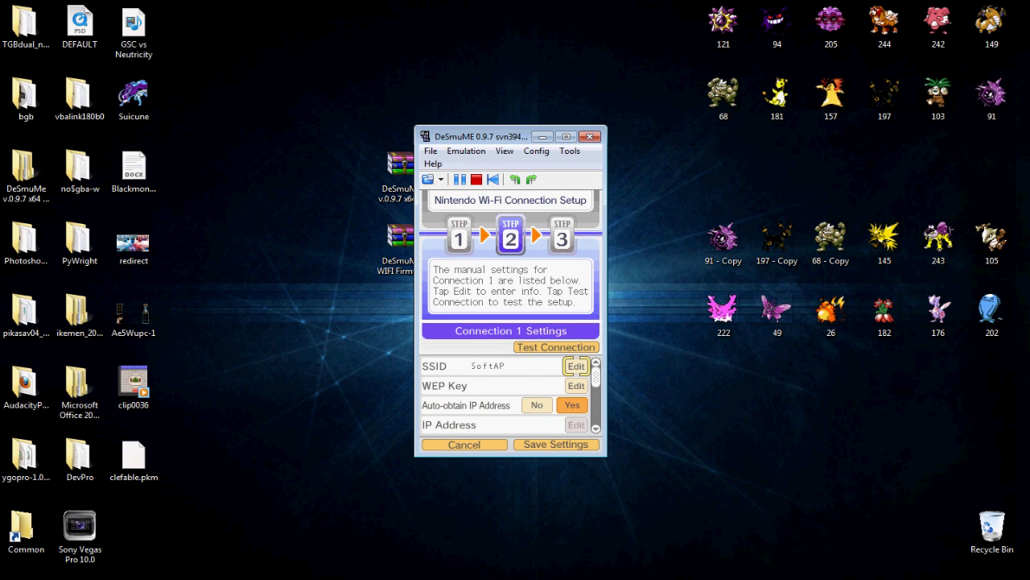
key("Up")
key("x")
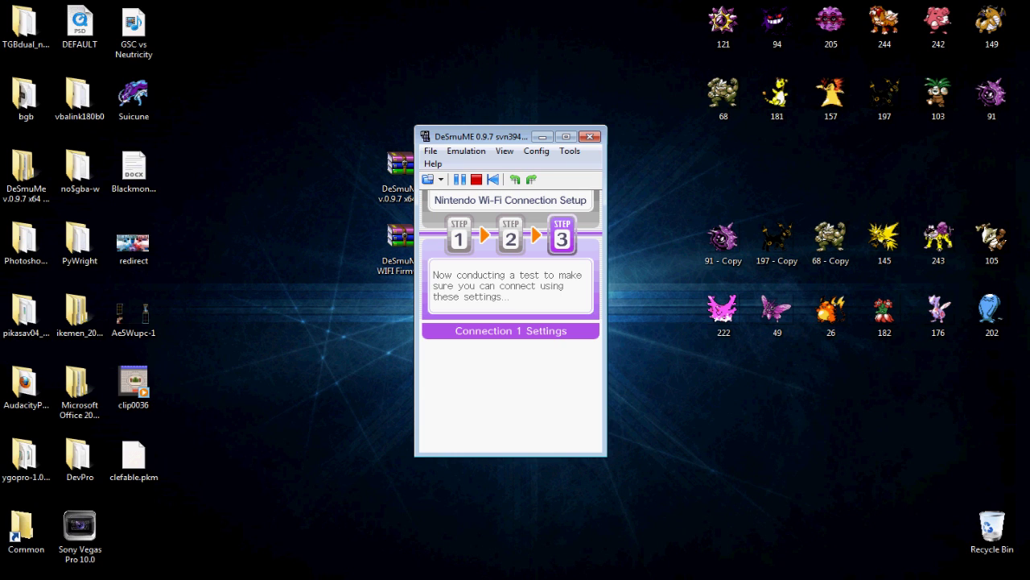
key("Pause")
key("alt+F4")
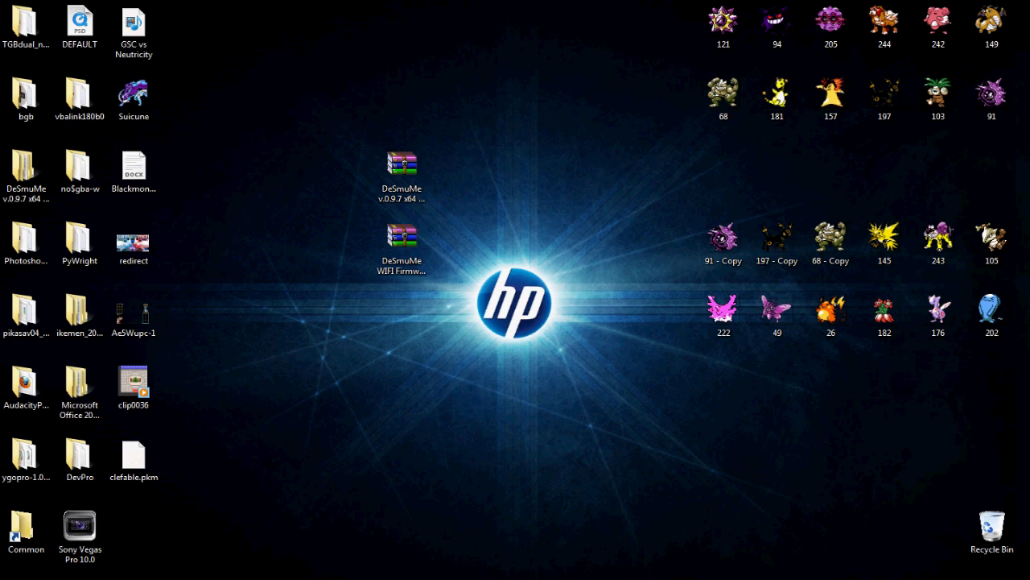
Extract the DeSmuMe WIFI Firmware Replacement archive on the desktop into its own folder
left_click(401, 238)
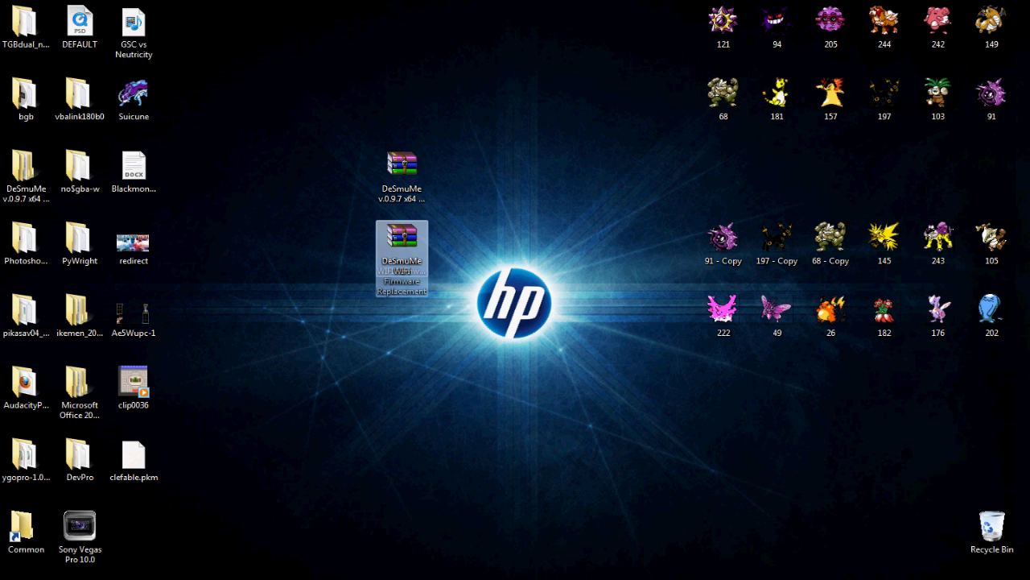
right_click(401, 239)
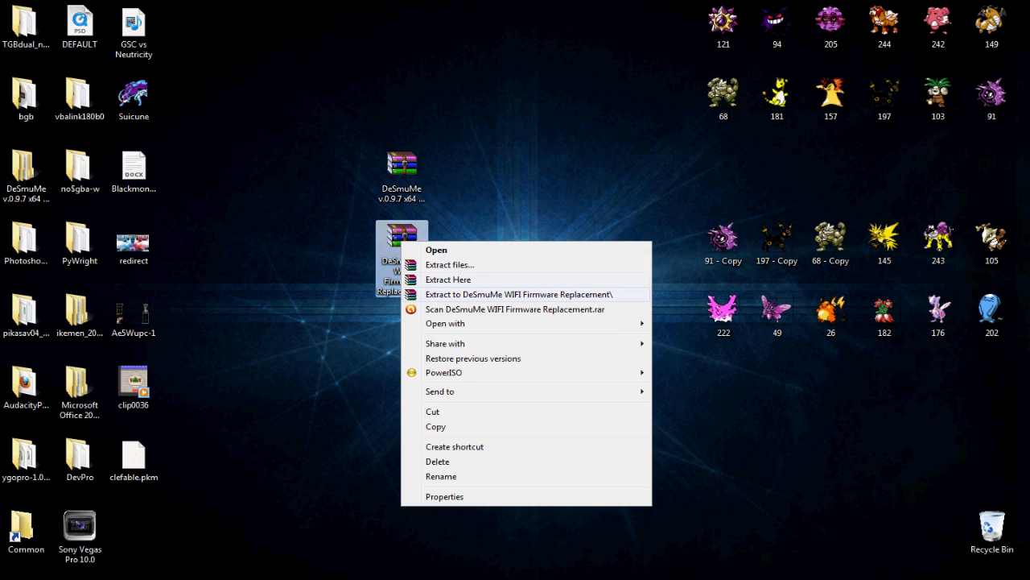
left_click(518, 294)
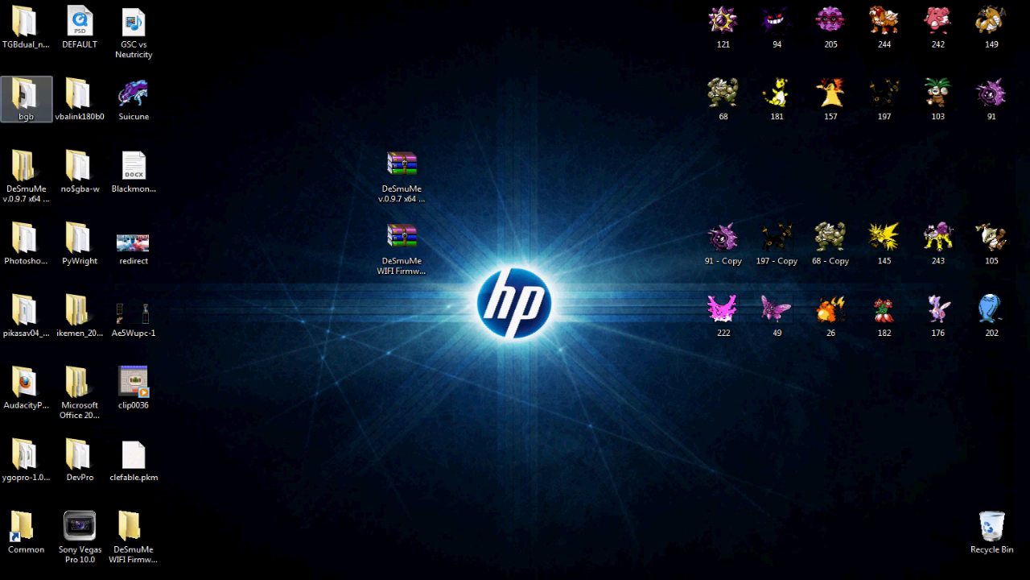
Inspect the firmware.dfc file in the extracted DeSmuMe WIFI Firmware Replacement folder and close the folder window
double_click(133, 528)
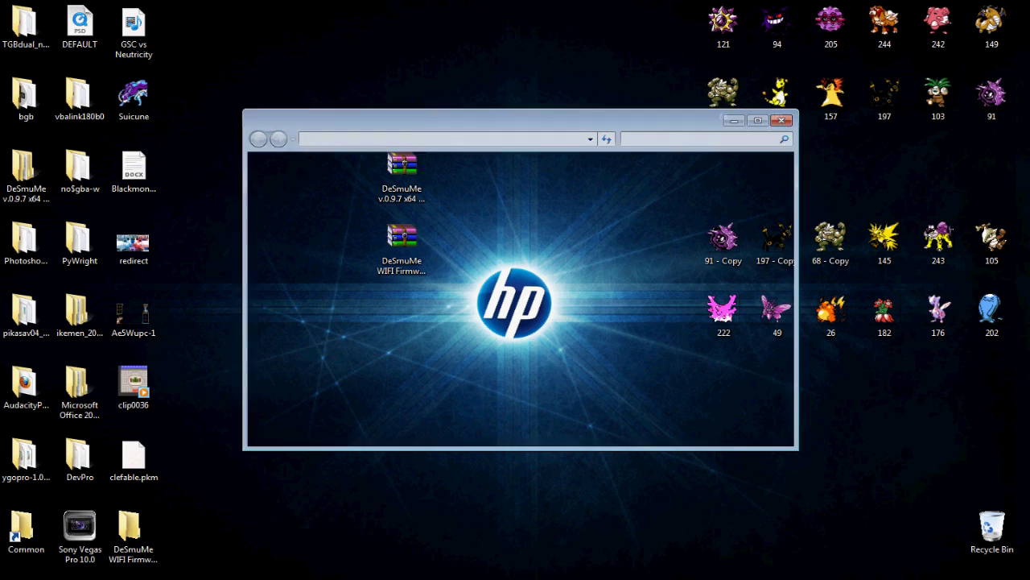
left_click(425, 200)
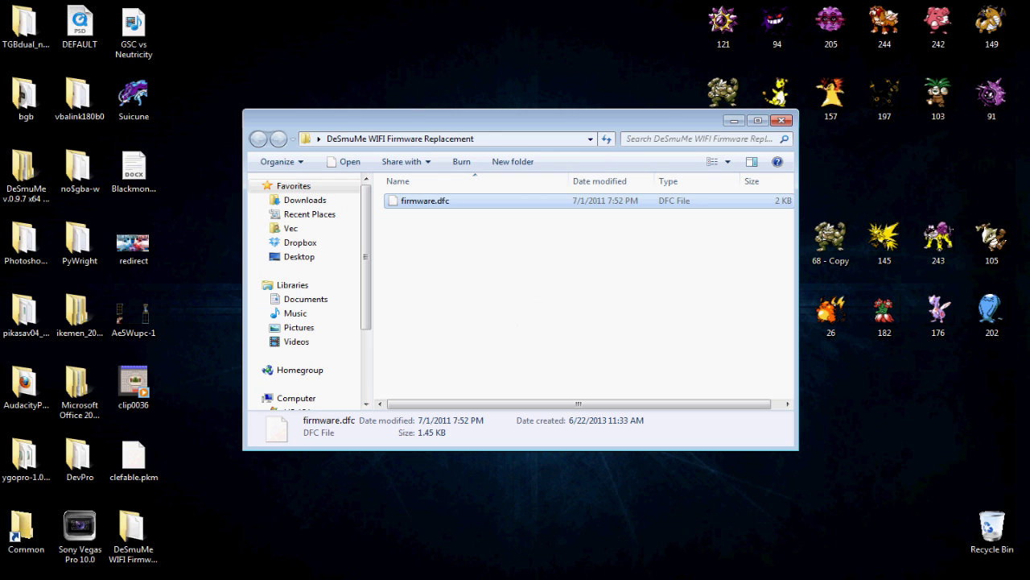
left_click(781, 120)
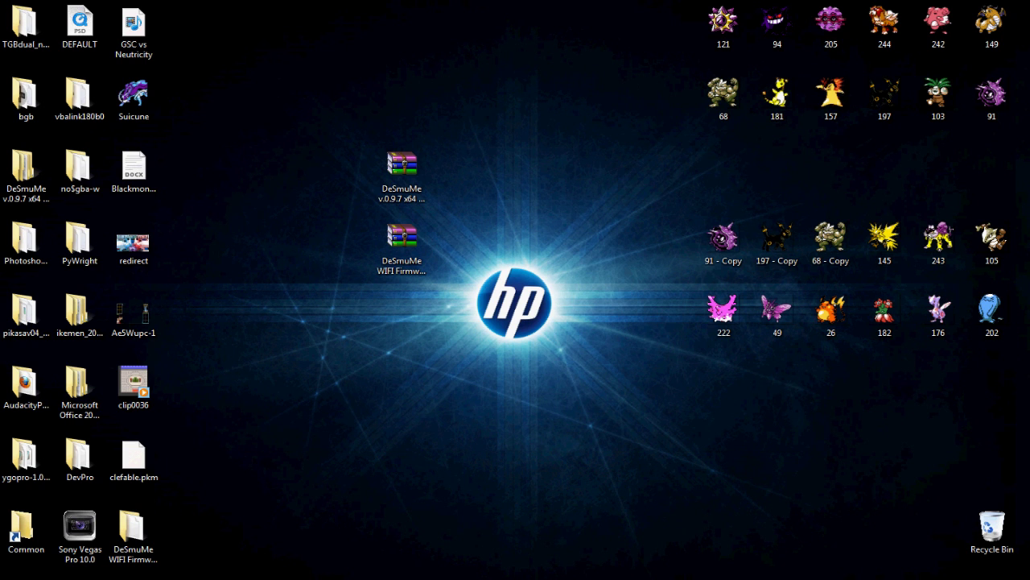